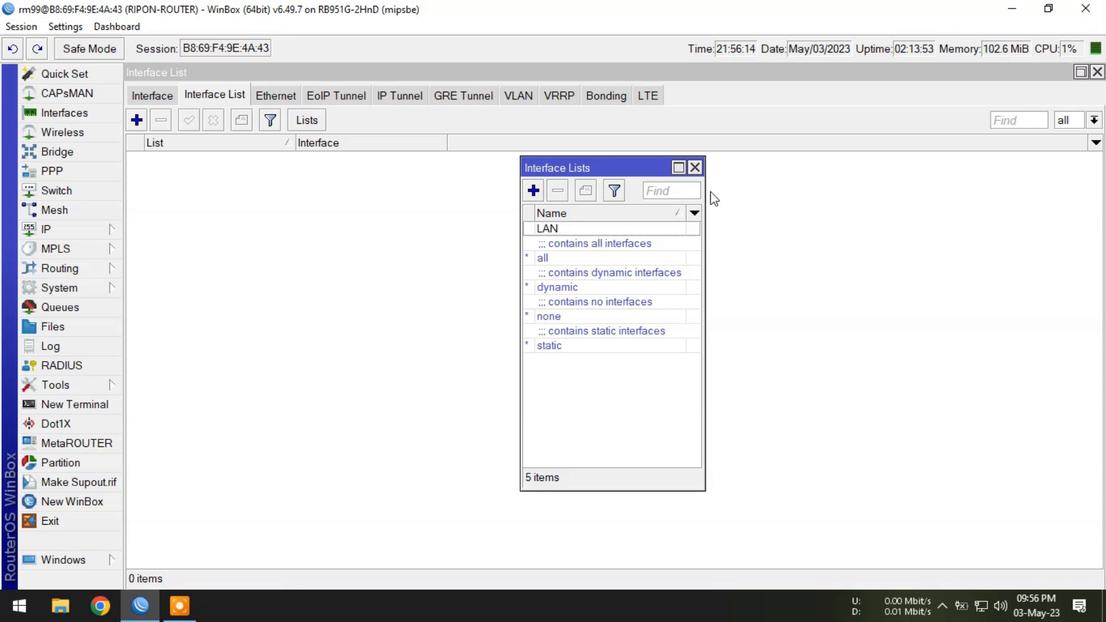
Close the interface list definitions and add ether2 as a member of the LAN interface list.
left_click(695, 168)
left_click(138, 120)
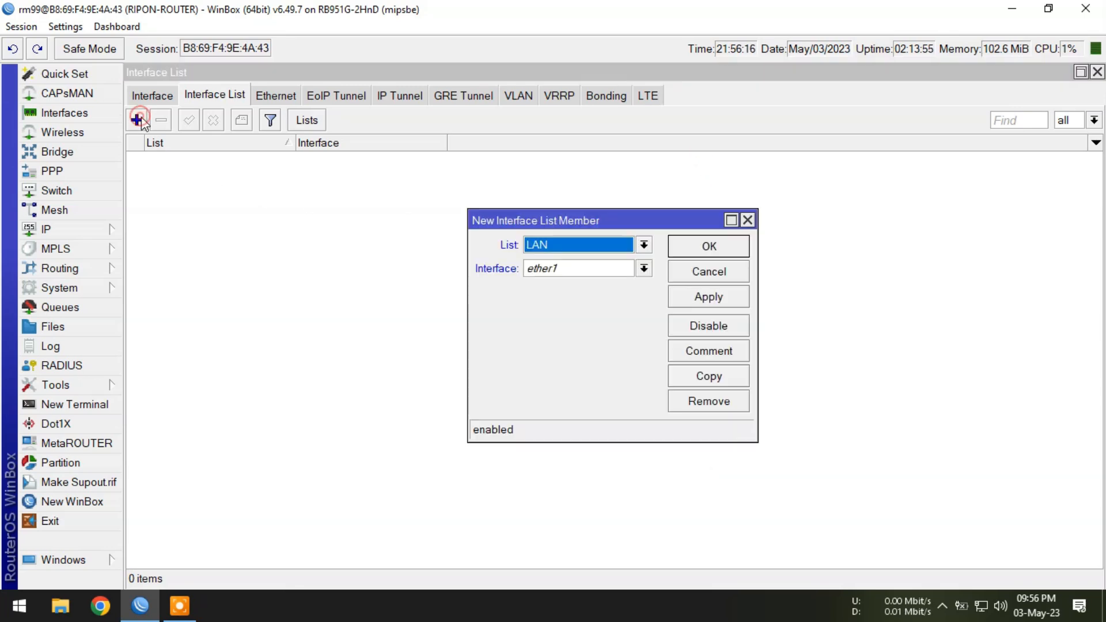
left_click(567, 270)
left_click(576, 324)
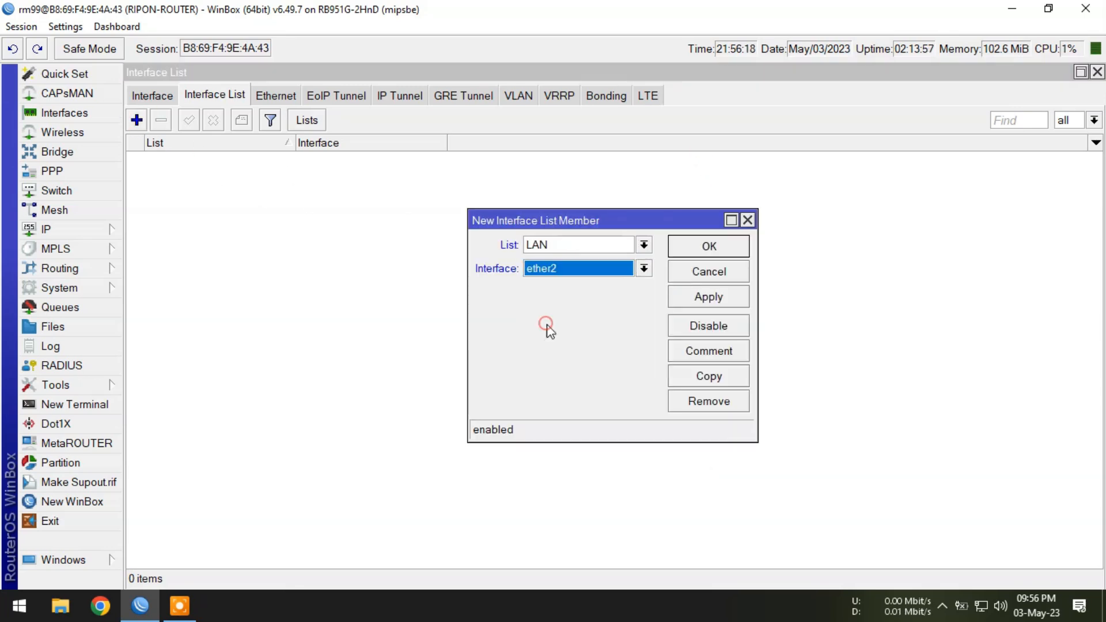
left_click(697, 303)
Duplicate the ether2 list member and assign ether3 to the LAN interface list.
left_click(712, 377)
left_click(595, 289)
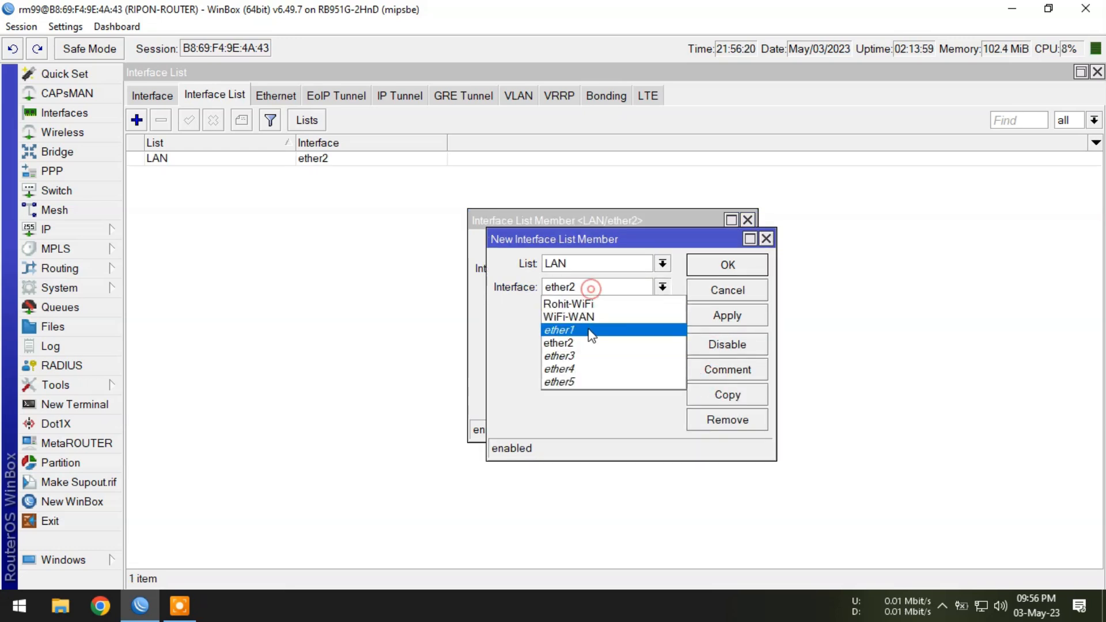
left_click(589, 357)
left_click(725, 315)
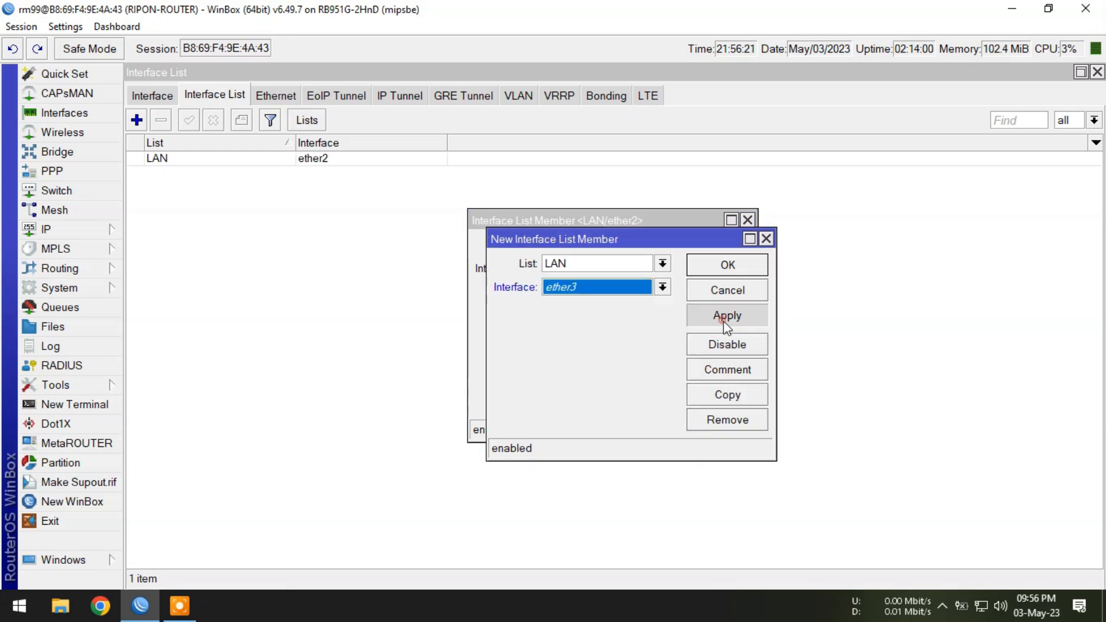
Duplicate the ether3 list member and assign ether4 to the LAN interface list.
left_click(728, 394)
left_click(608, 313)
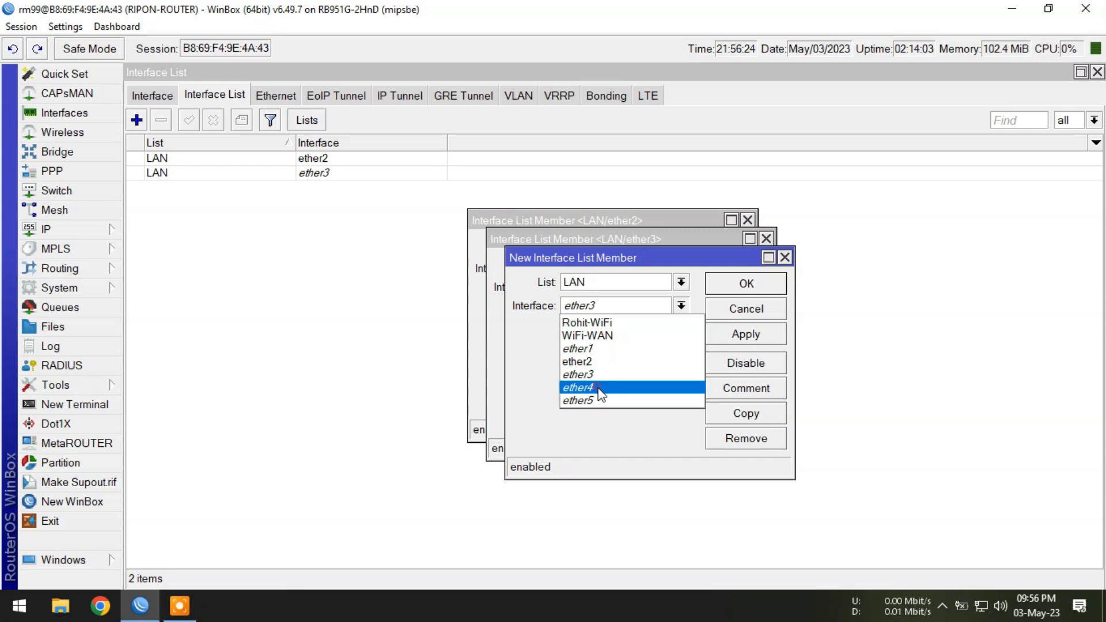
left_click(601, 388)
left_click(744, 334)
Duplicate the ether4 list member and assign ether5 to the LAN interface list.
left_click(749, 413)
left_click(619, 326)
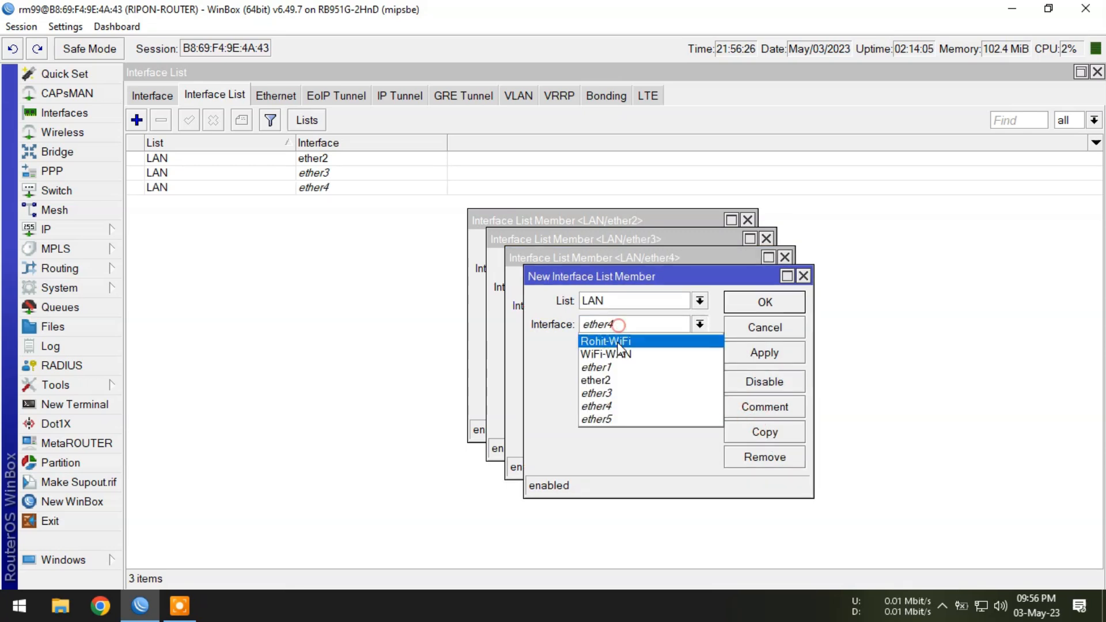
left_click(612, 422)
left_click(764, 353)
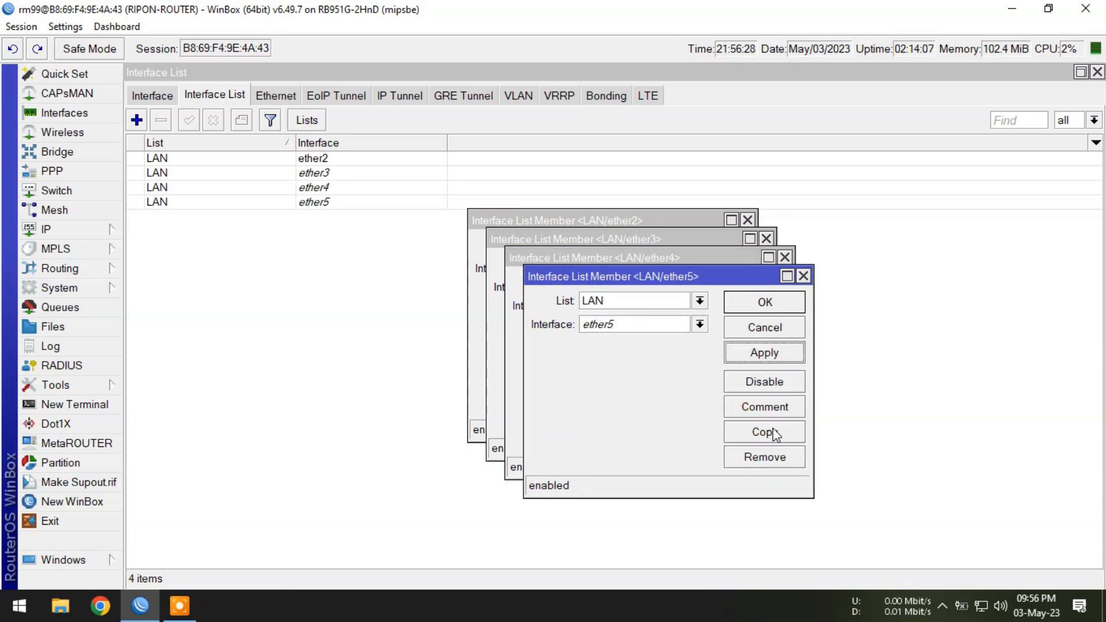
Duplicate the ether5 list member, assign the non-WAN WiFi interface to the LAN list, and close the member windows.
left_click(765, 432)
left_click(643, 349)
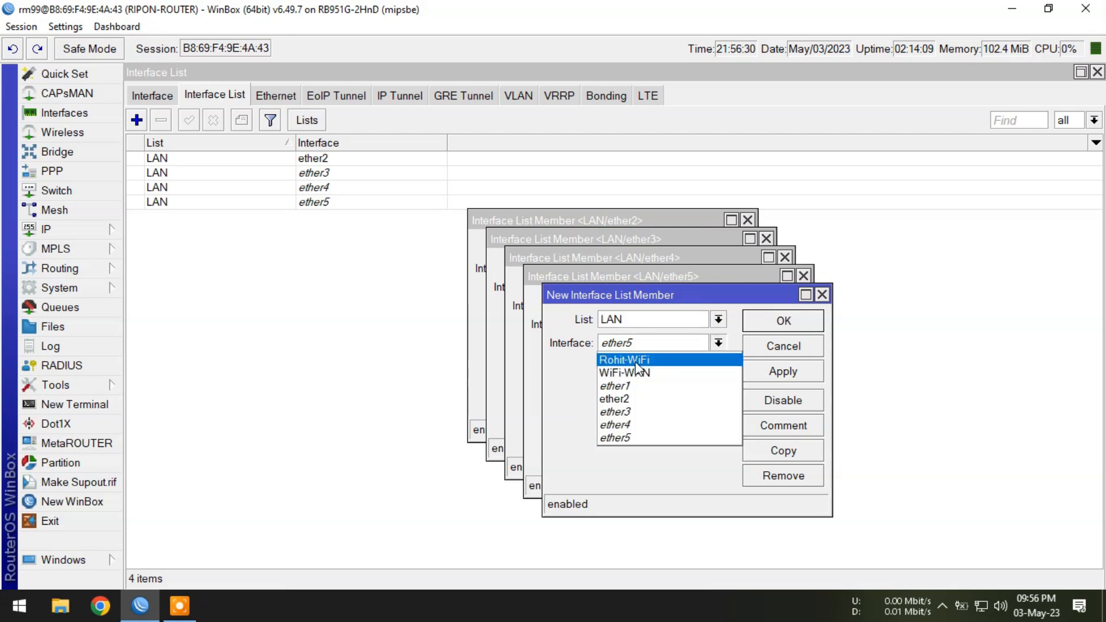
left_click(646, 357)
left_click(781, 374)
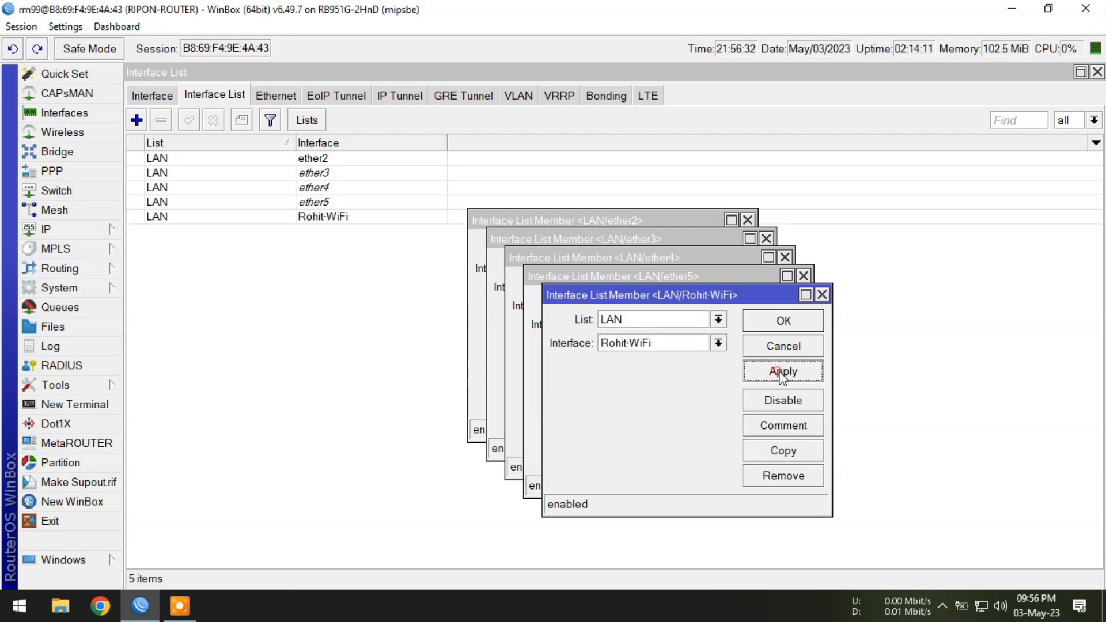
left_click(259, 273)
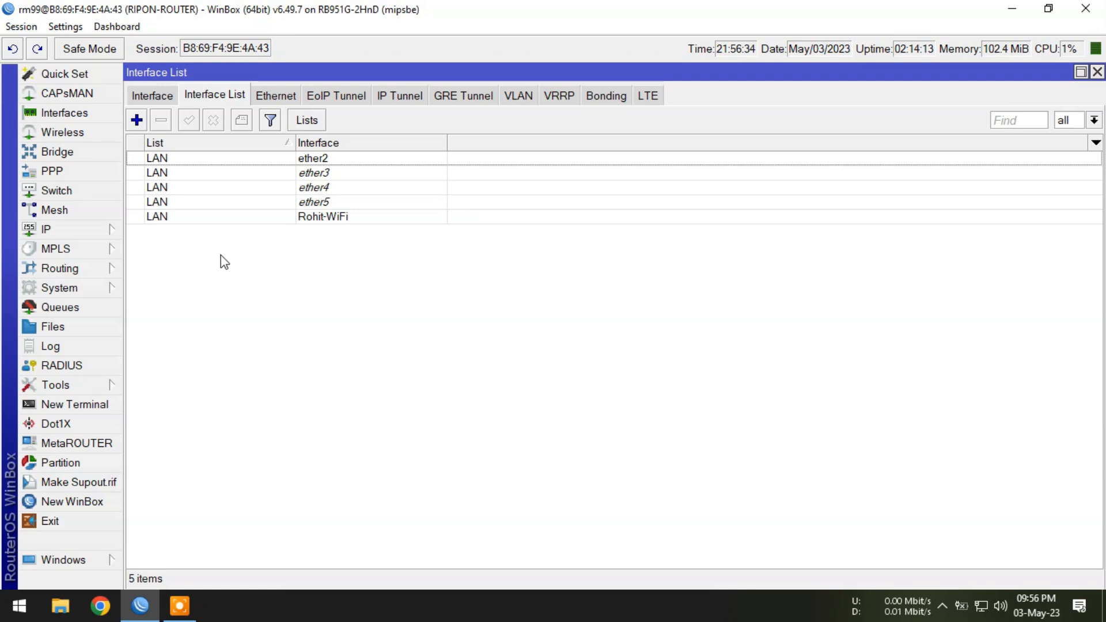
Create an IP firewall filter rule on the forward chain with protocol tcp and destination port 443.
left_click(86, 229)
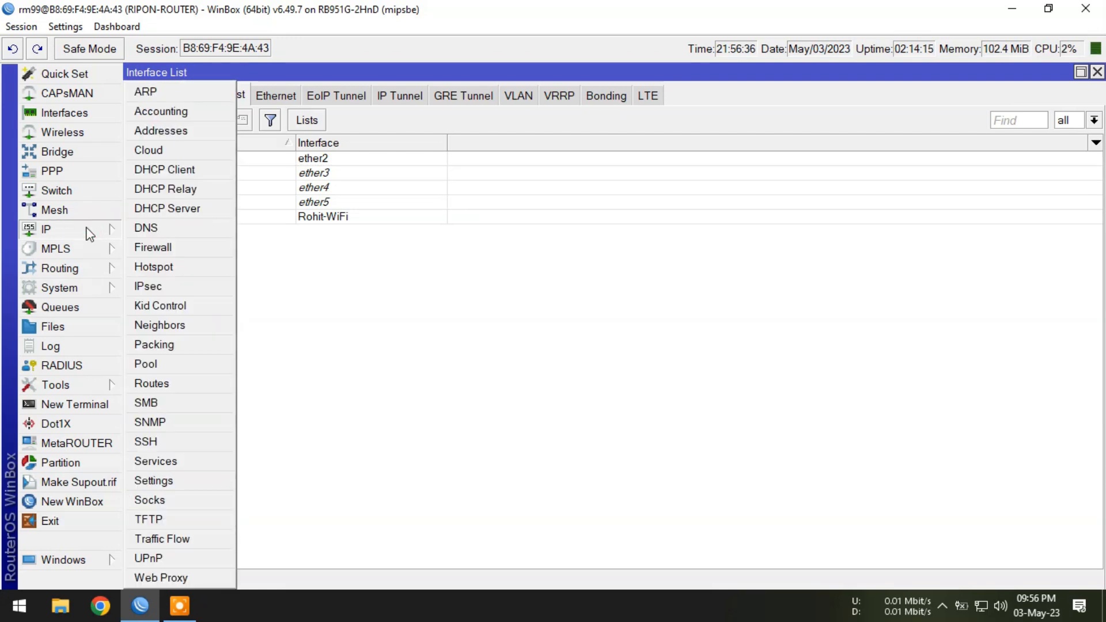
left_click(187, 249)
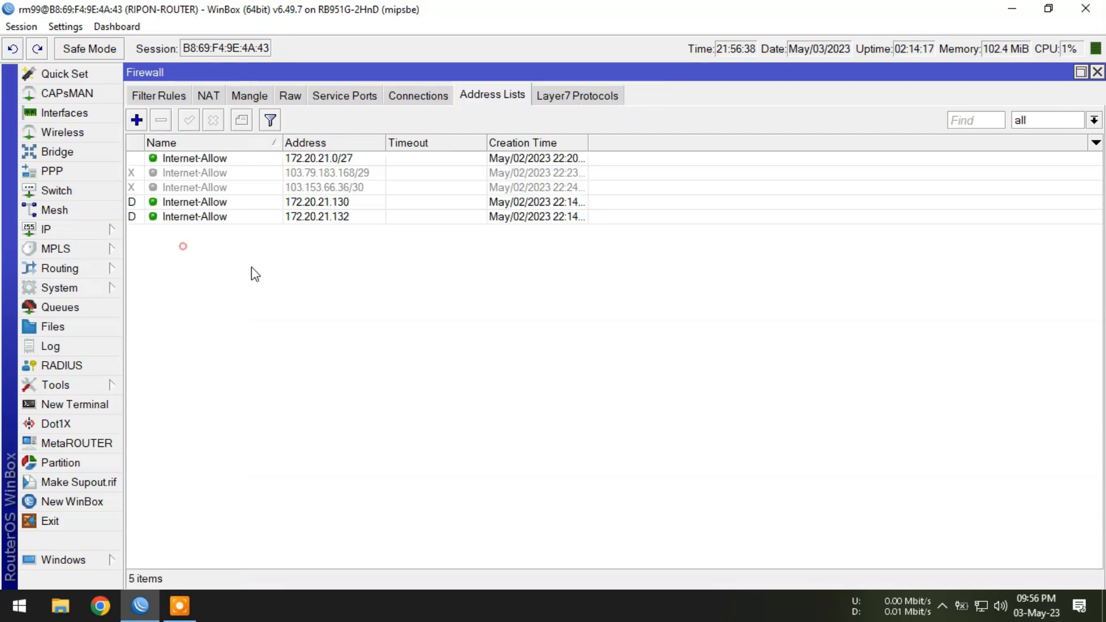
left_click(165, 99)
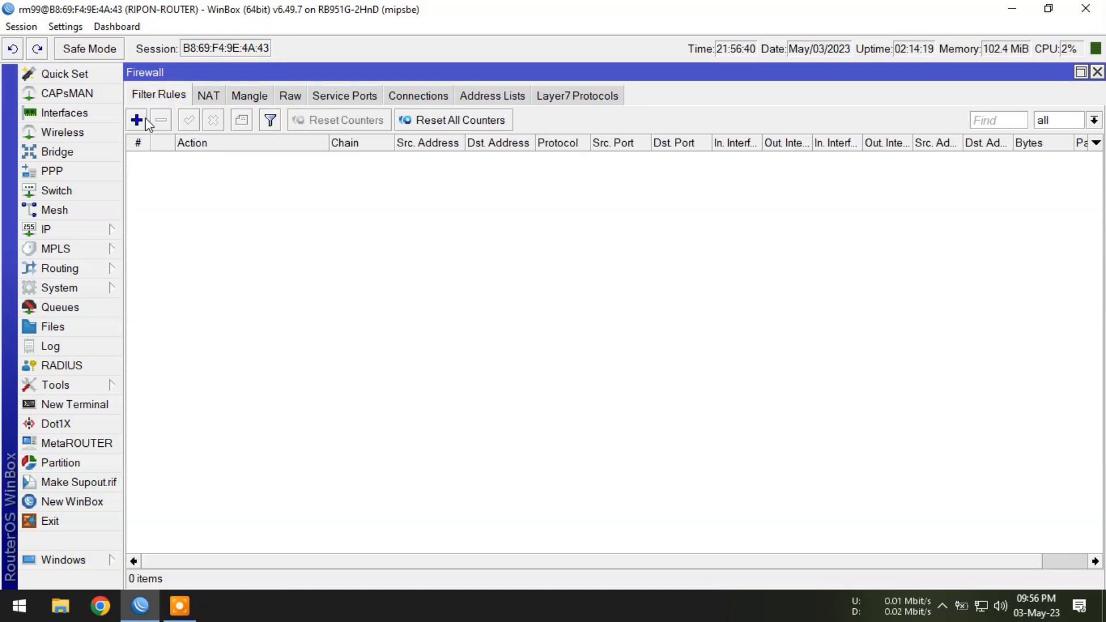
left_click(138, 121)
left_click(333, 100)
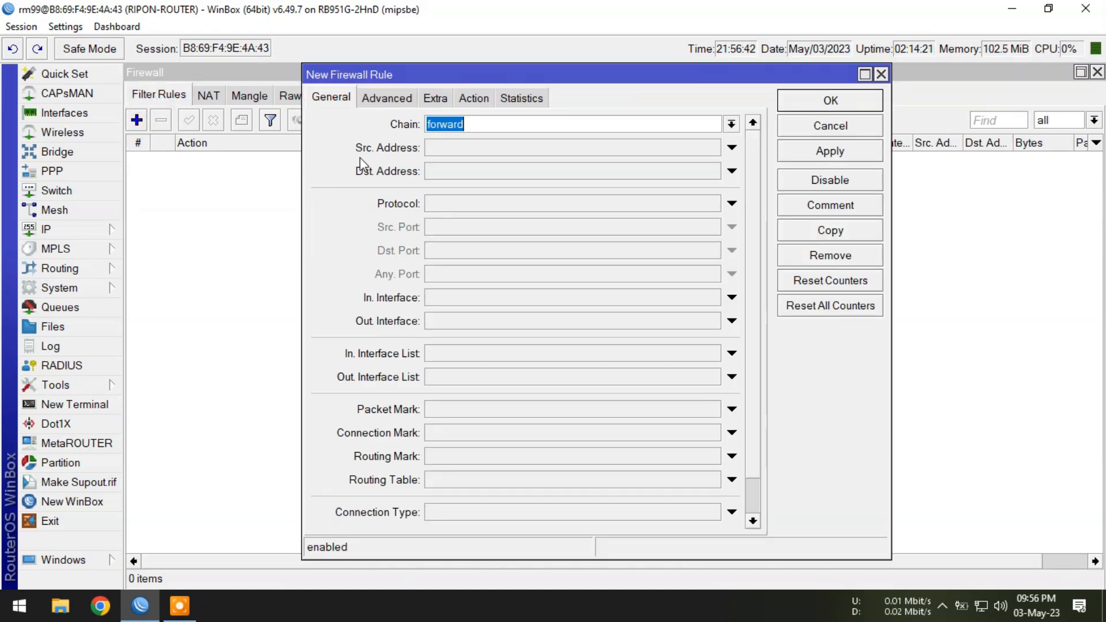
left_click(444, 206)
left_click(443, 249)
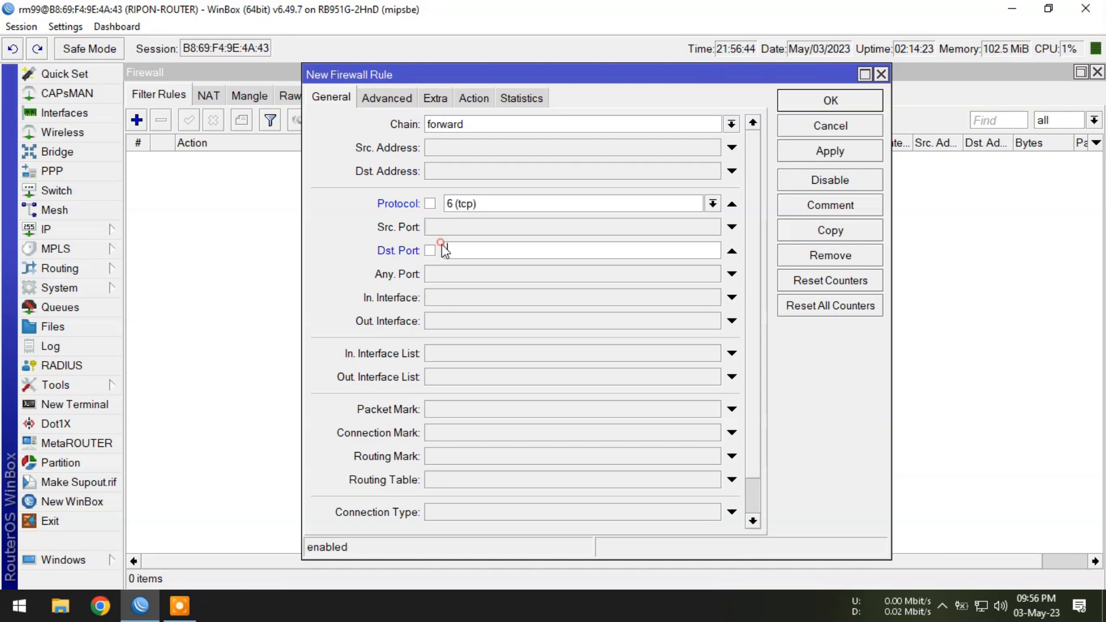
type("443")
Set the new firewall rule's incoming interface list to LAN.
left_click(459, 358)
left_click(486, 359)
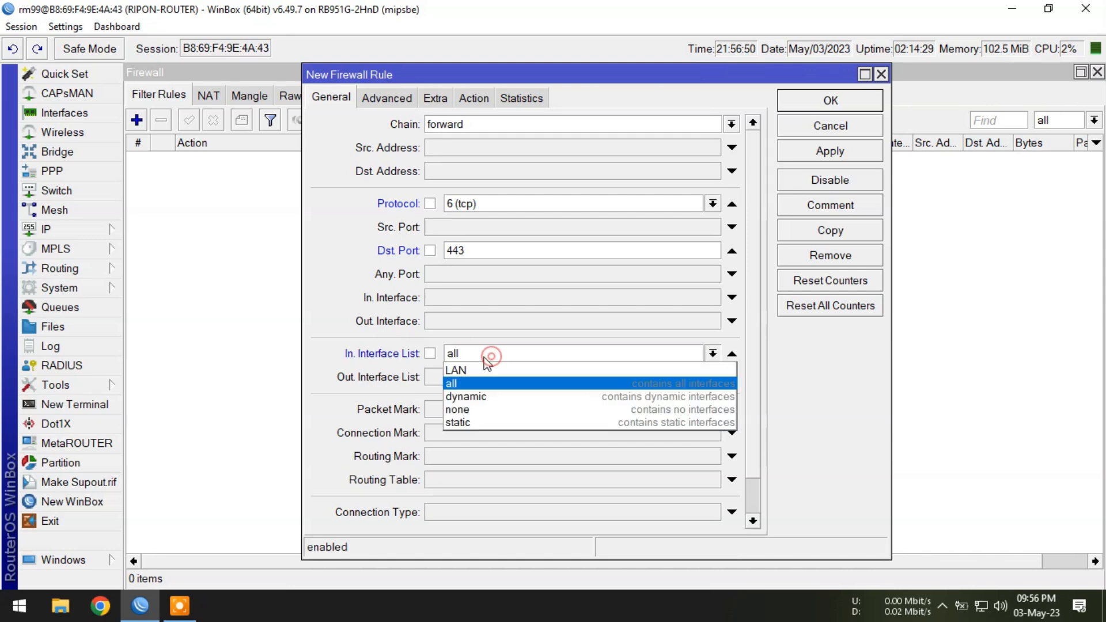
left_click(471, 369)
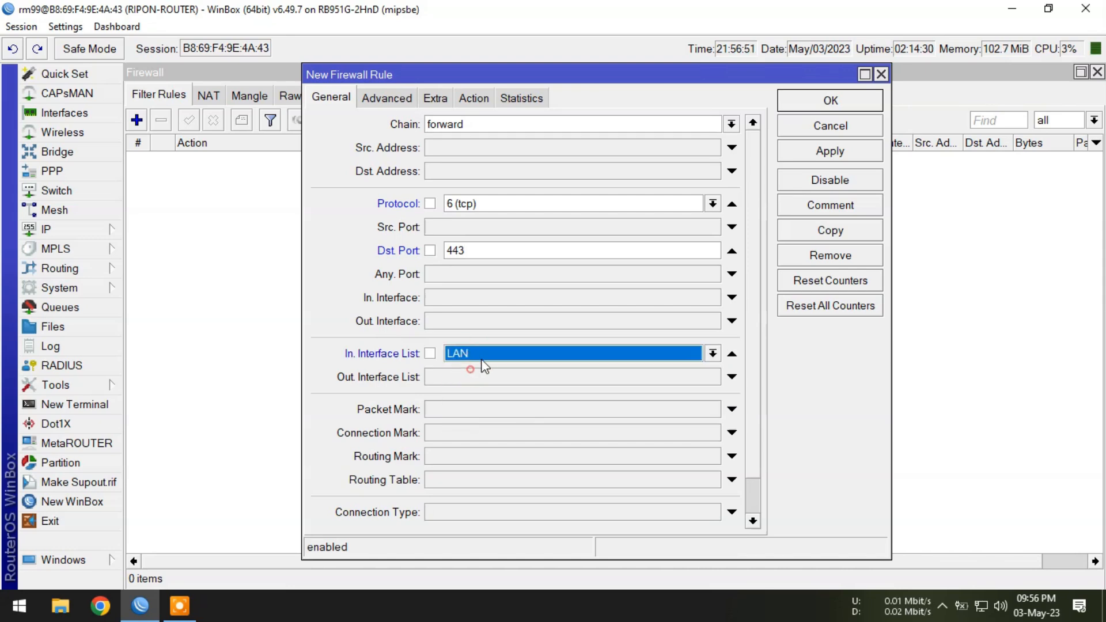
left_click(483, 124)
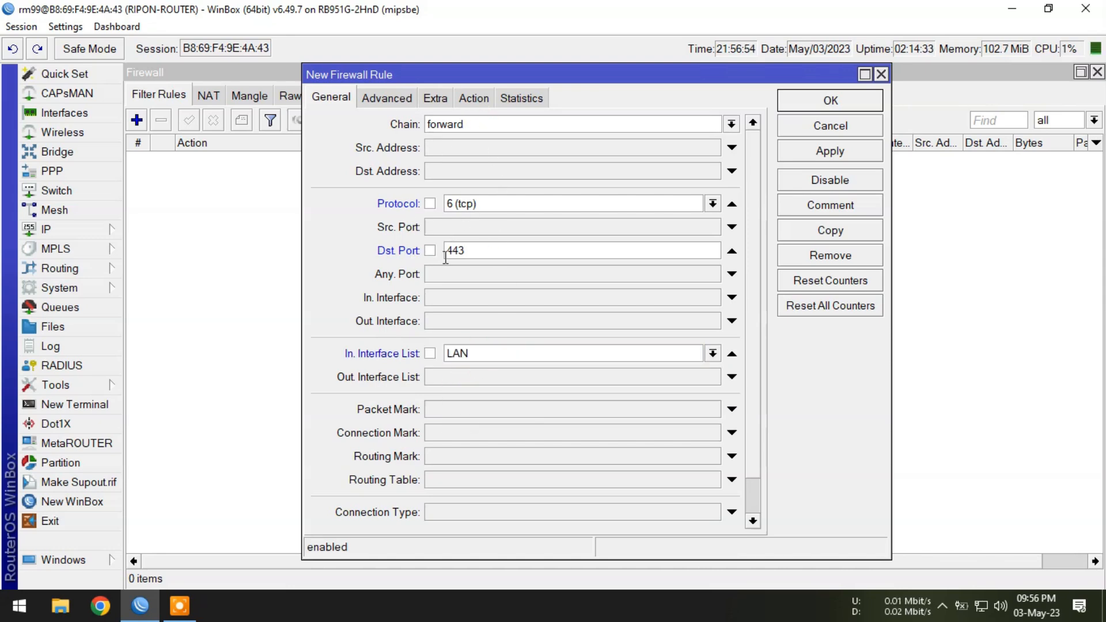
Set the firewall rule's action to log with the log prefix "net-usages-log" and save the rule.
left_click(474, 98)
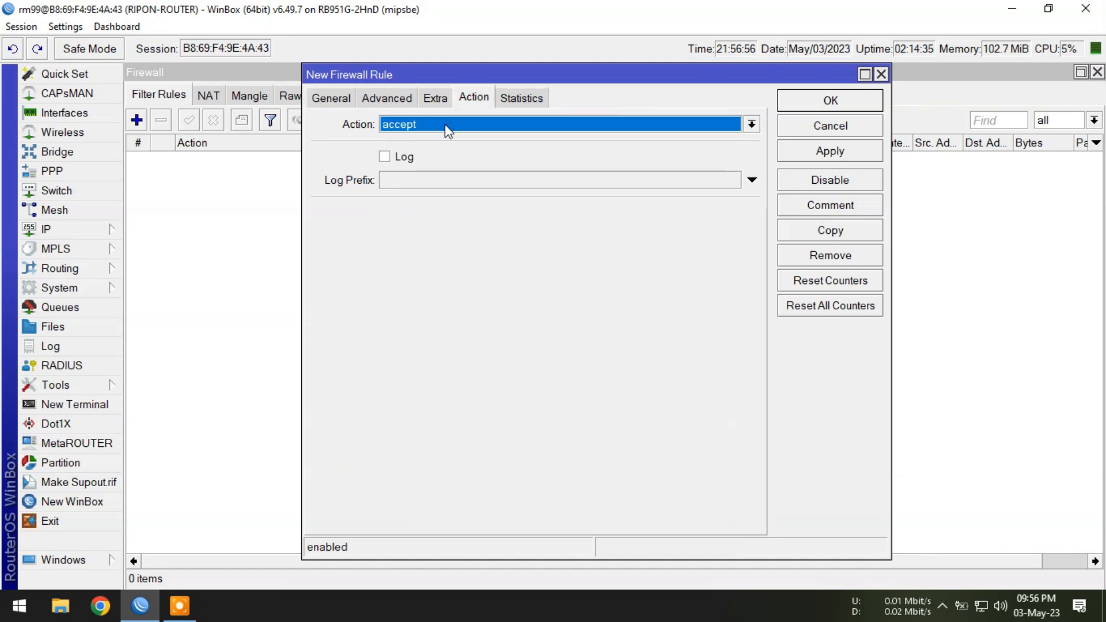
left_click(442, 124)
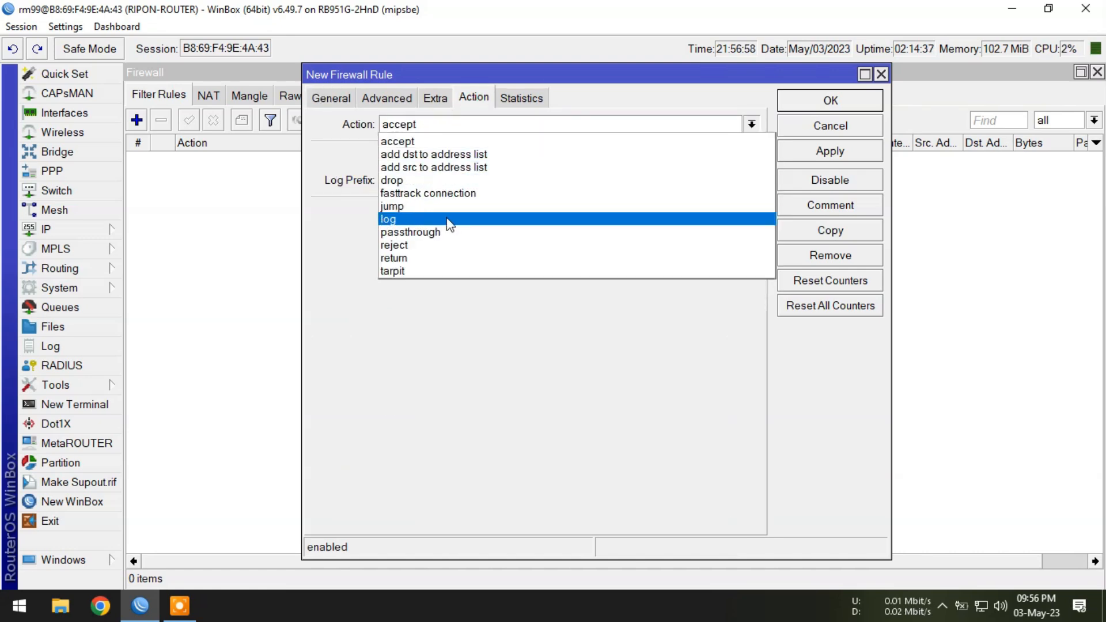
left_click(434, 219)
left_click(420, 181)
type("net-u")
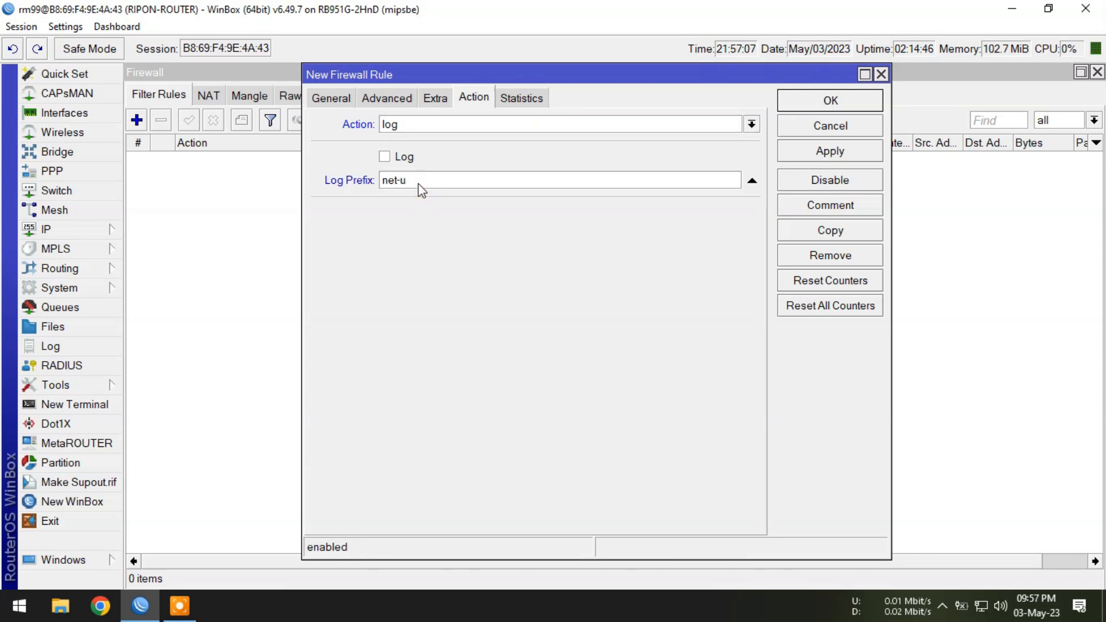
type("sages-log")
left_click(833, 156)
left_click(831, 102)
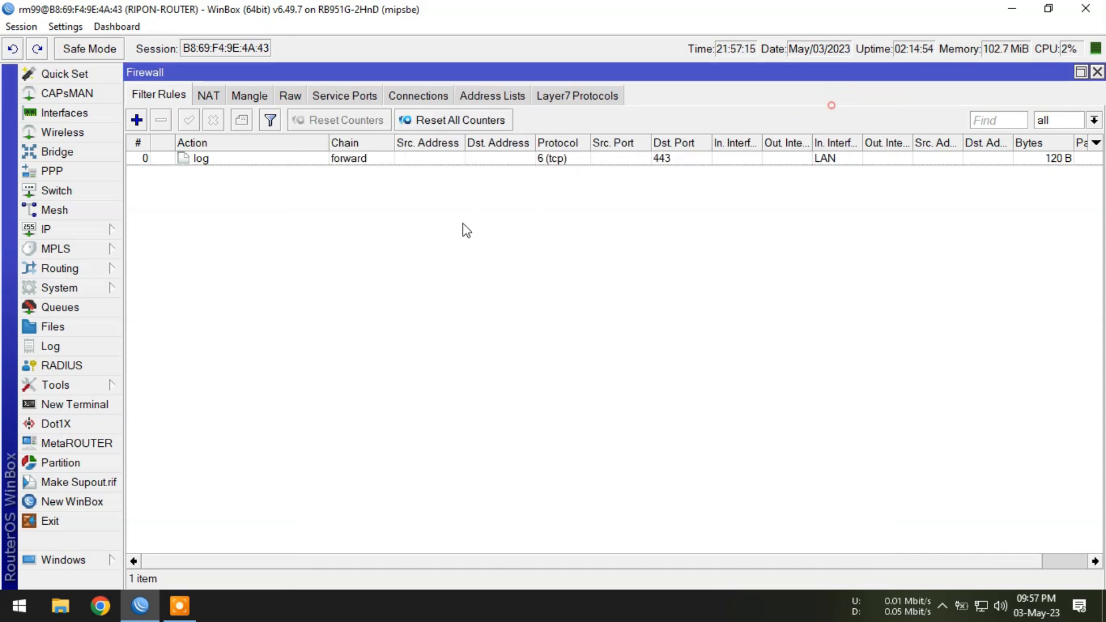
Open the remote log action in the system logging settings and move its window clear of the edge.
left_click(58, 288)
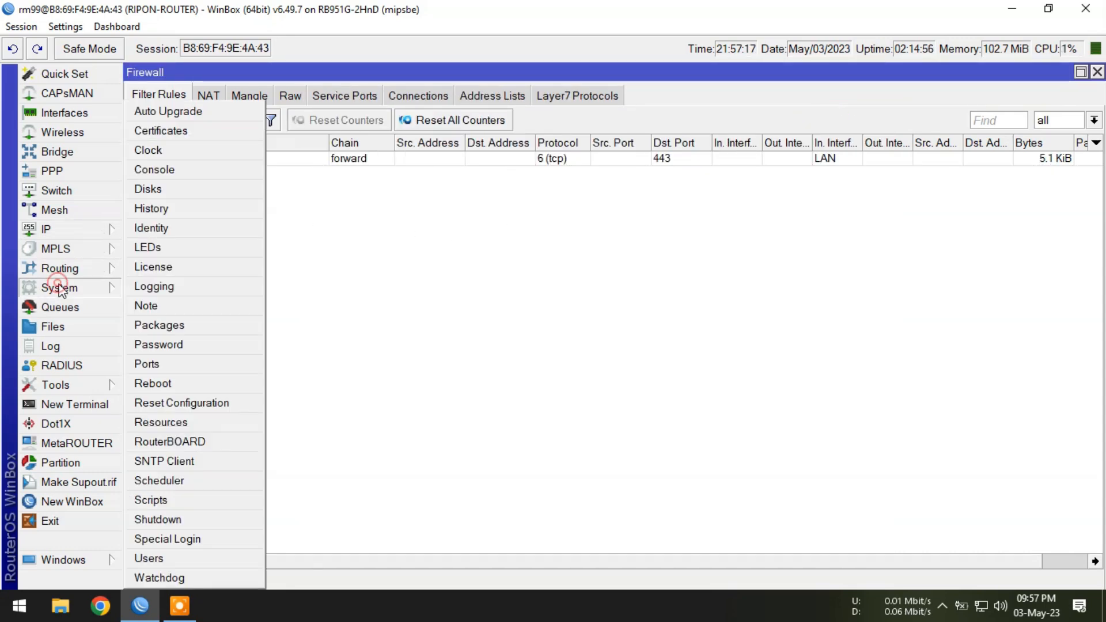
left_click(153, 286)
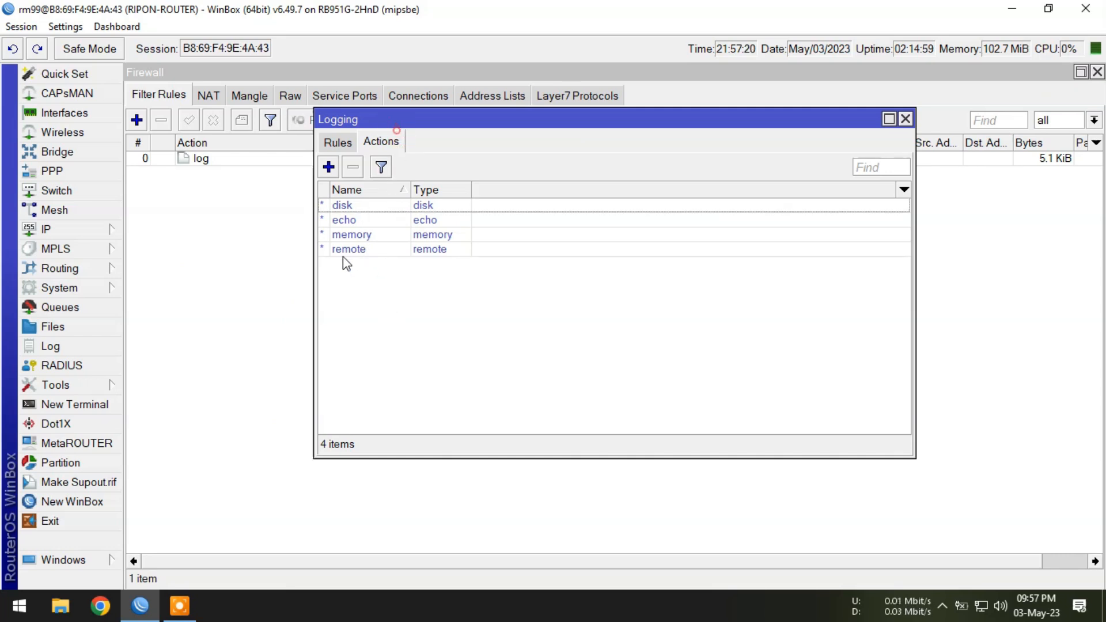
double_click(378, 250)
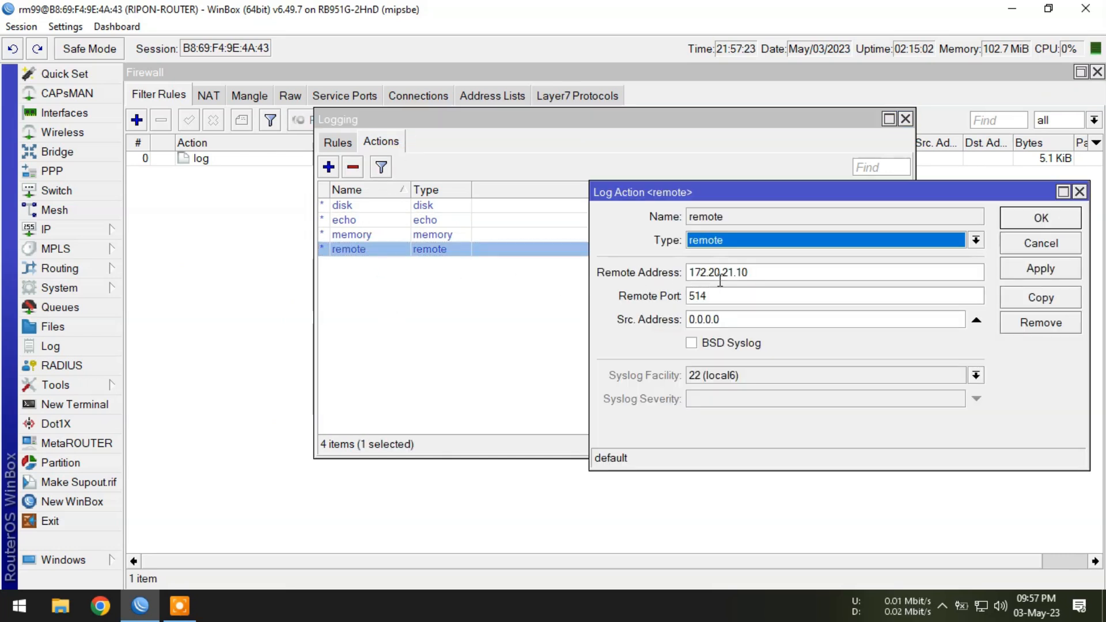
left_click_drag(700, 191, 543, 204)
left_click_drag(622, 284, 505, 291)
Open the Windows network connections and check the IPv4 address in the Ethernet 2 adapter's connection details.
right_click(982, 606)
left_click(980, 519)
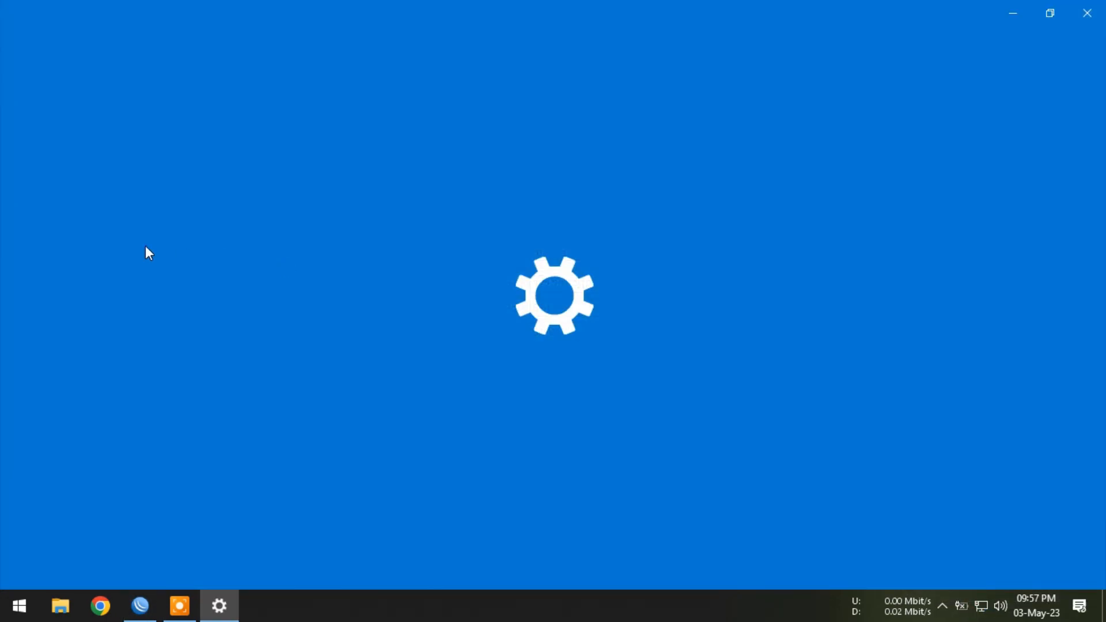
right_click(371, 156)
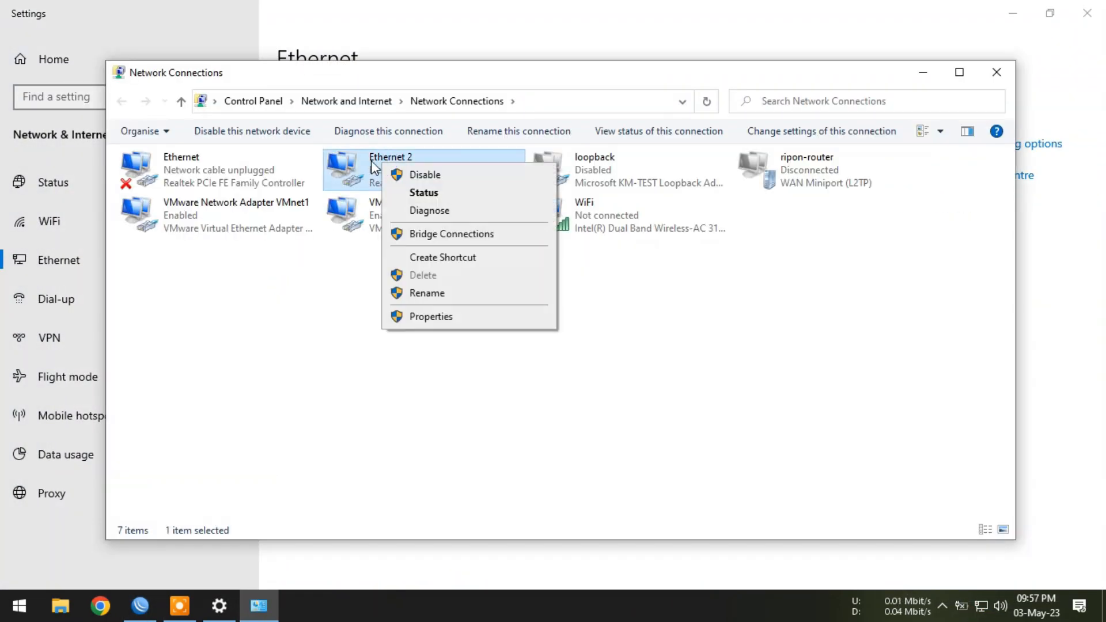
left_click(428, 190)
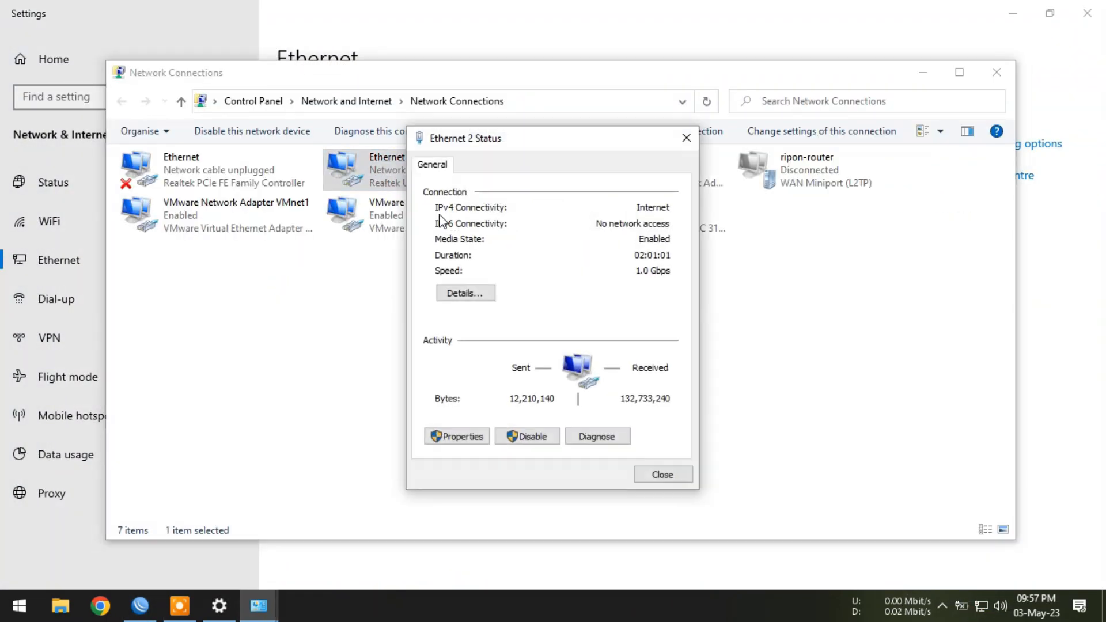
left_click(479, 292)
left_click(565, 282)
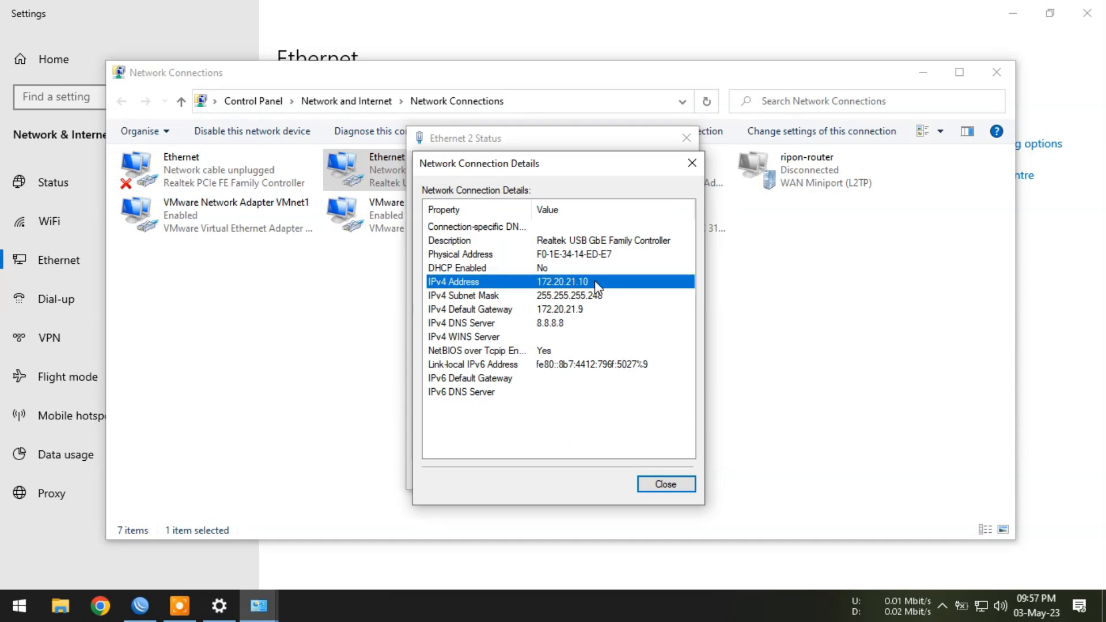
Switch back to WinBox, enable BSD Syslog on the remote log action with syslog facility local6, and apply it.
left_click(147, 615)
left_click_drag(593, 284, 530, 282)
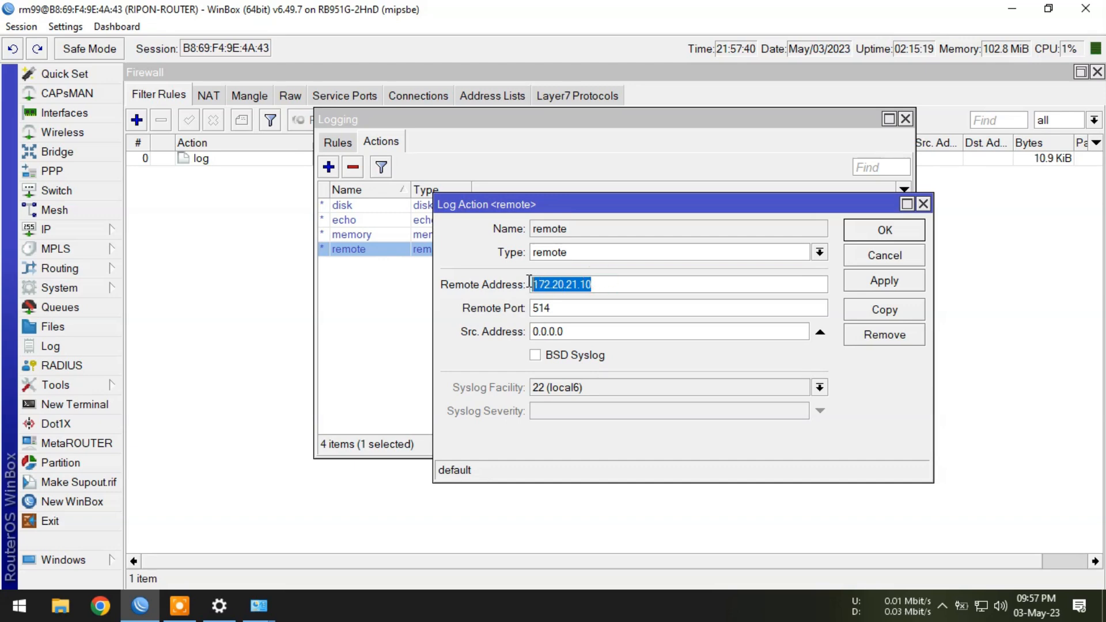
left_click(620, 283)
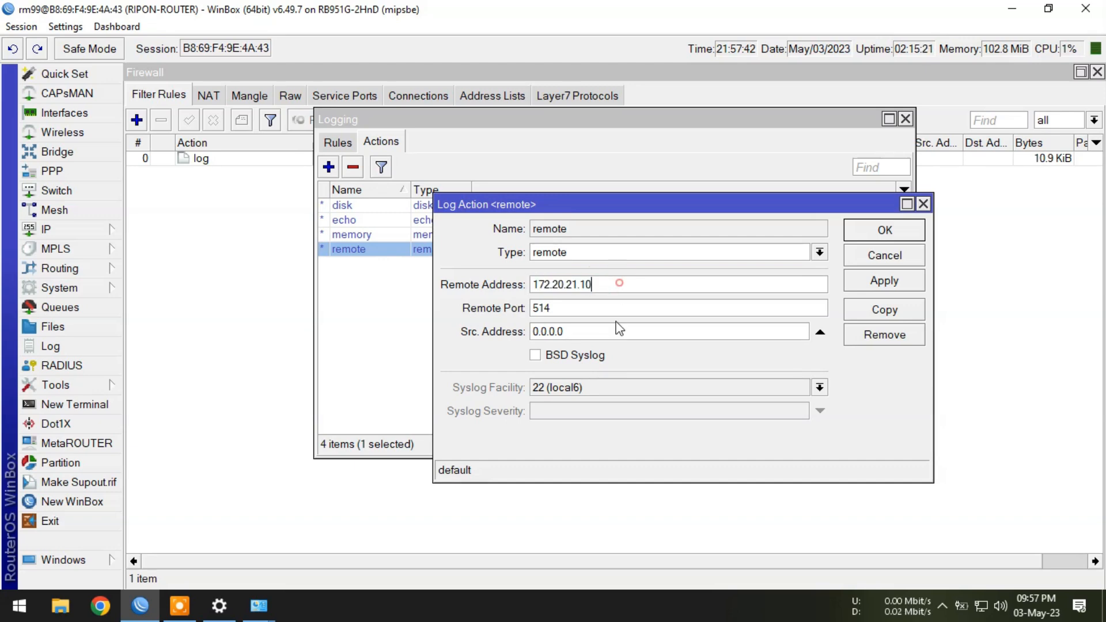
left_click(535, 355)
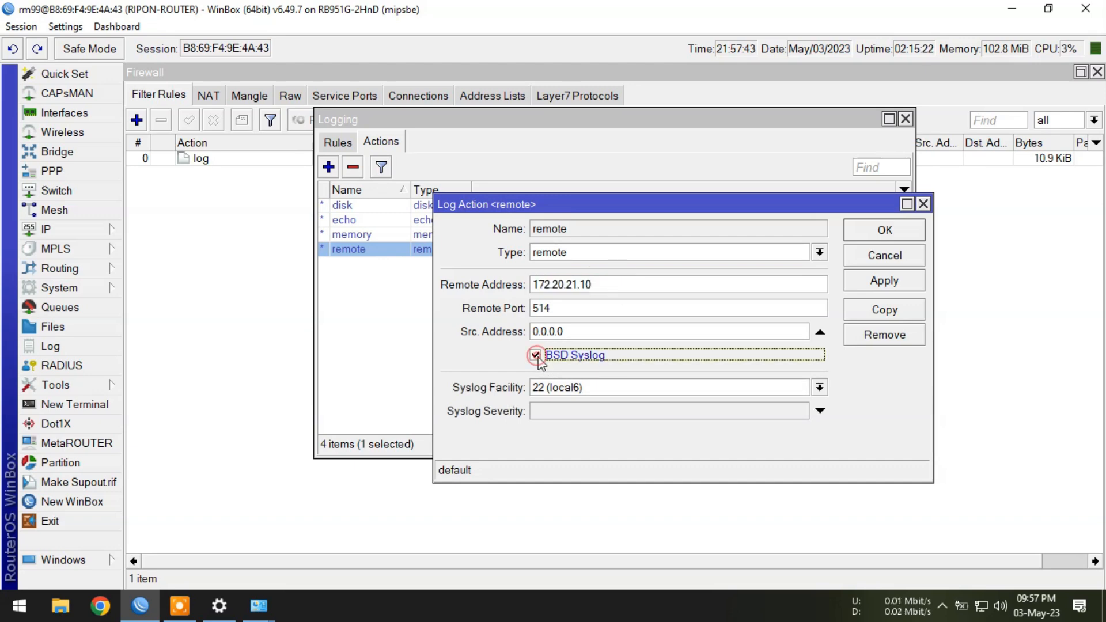
left_click(820, 387)
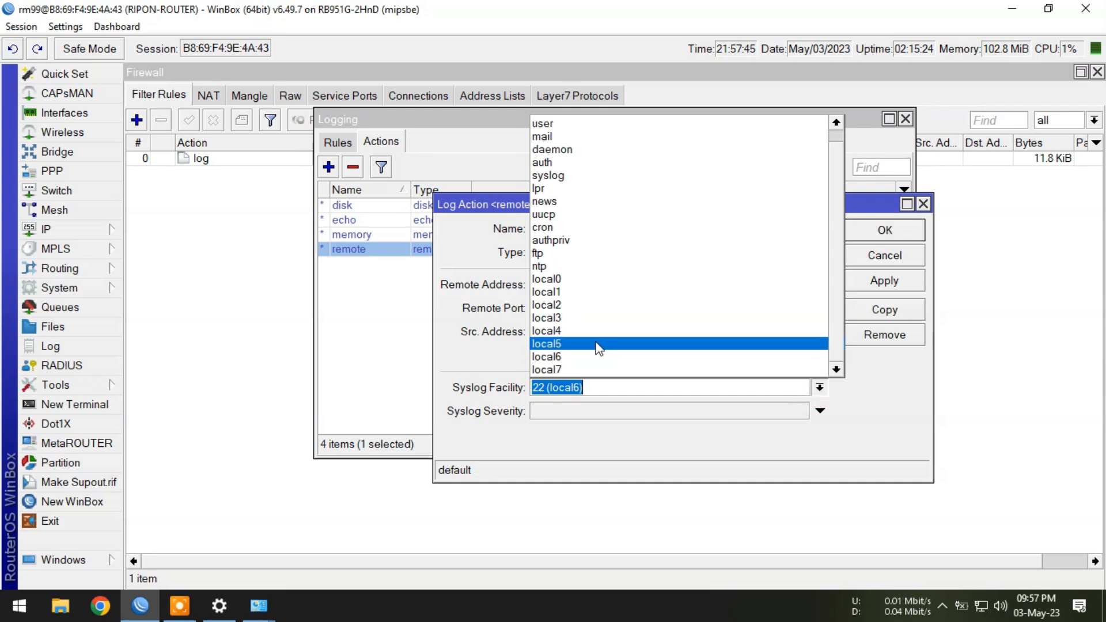
left_click(560, 358)
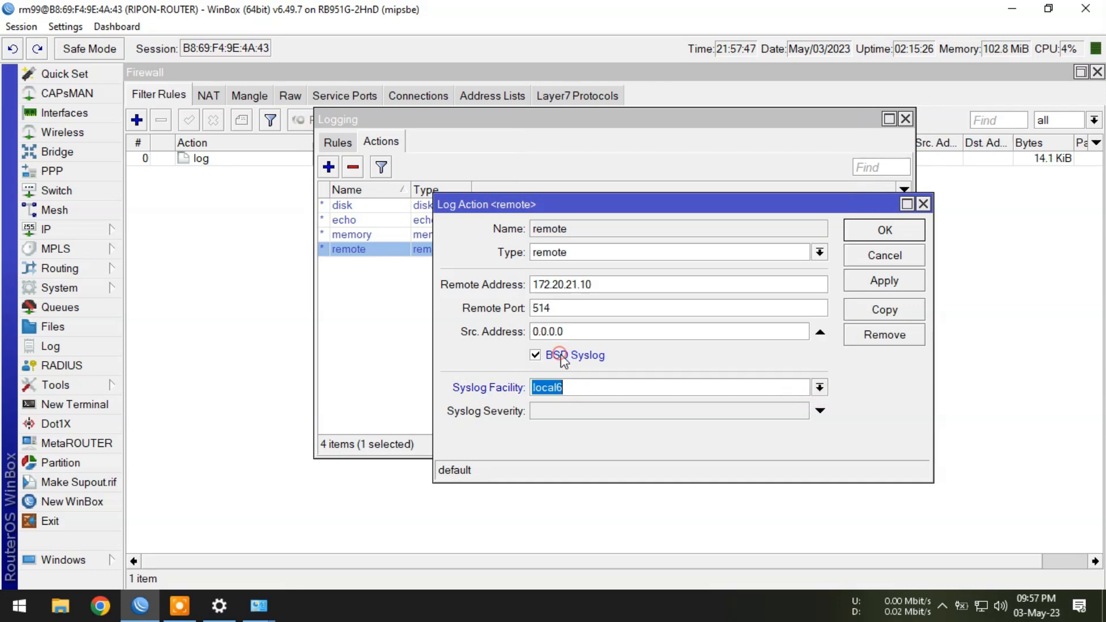
left_click(578, 384)
left_click(884, 282)
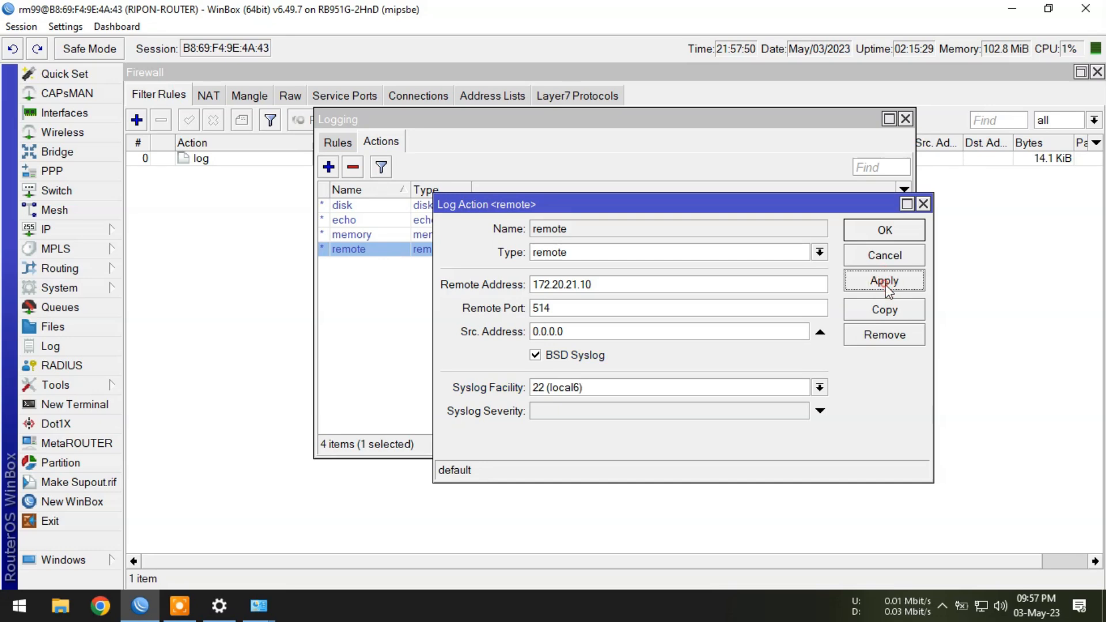
Close the remote log action and add a logging rule that sends the firewall topic to the remote action.
left_click(882, 232)
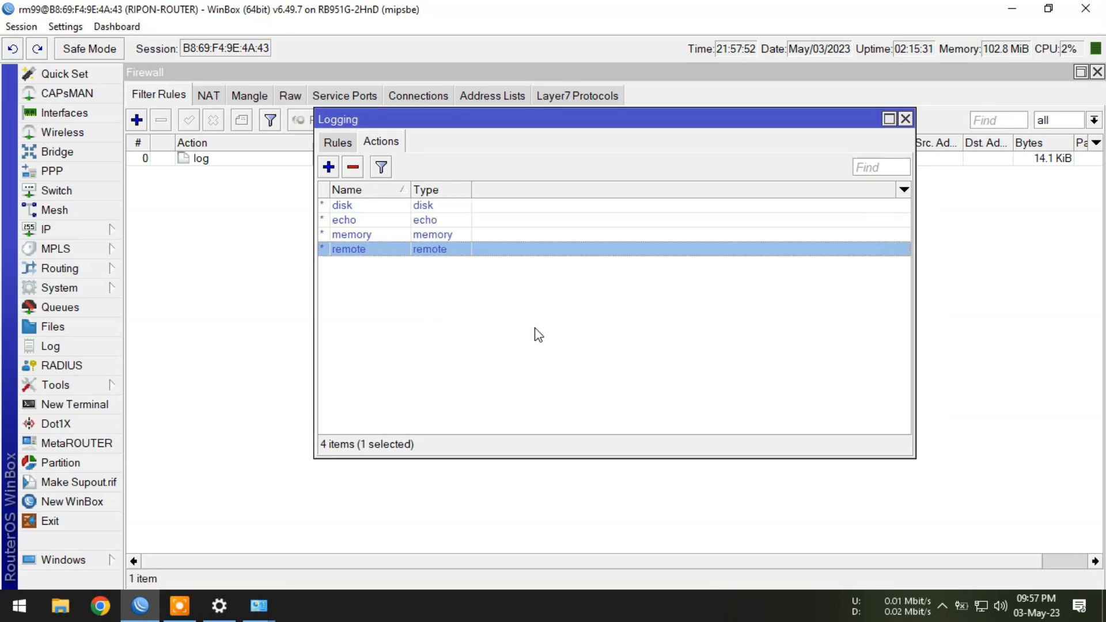
left_click(338, 144)
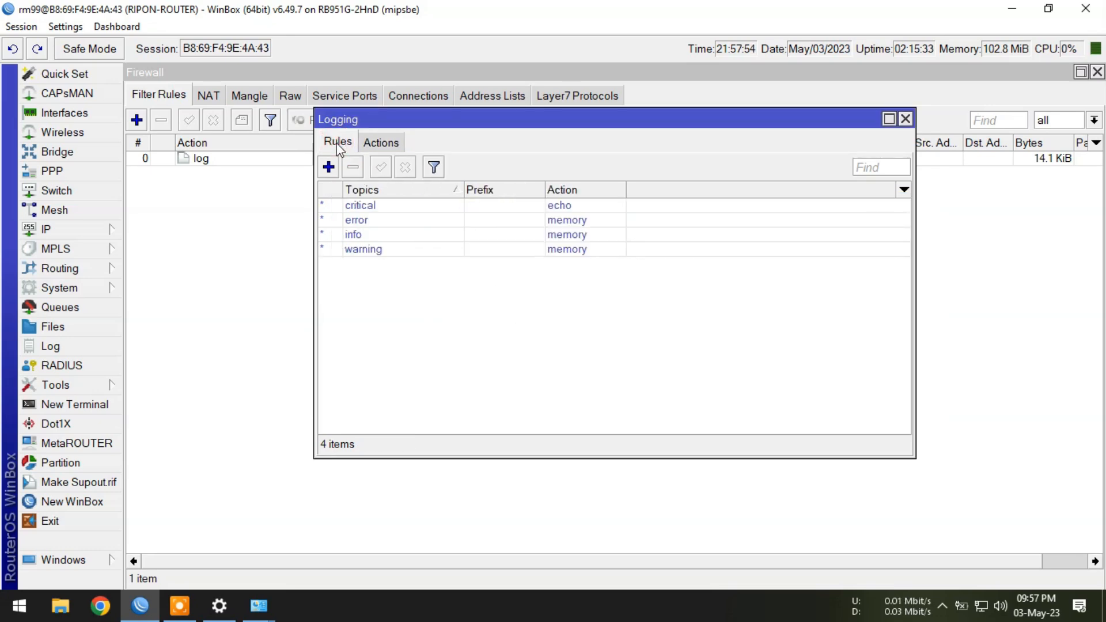
left_click(328, 168)
left_click(587, 274)
left_click(603, 276)
scroll(584, 519, "down", 3)
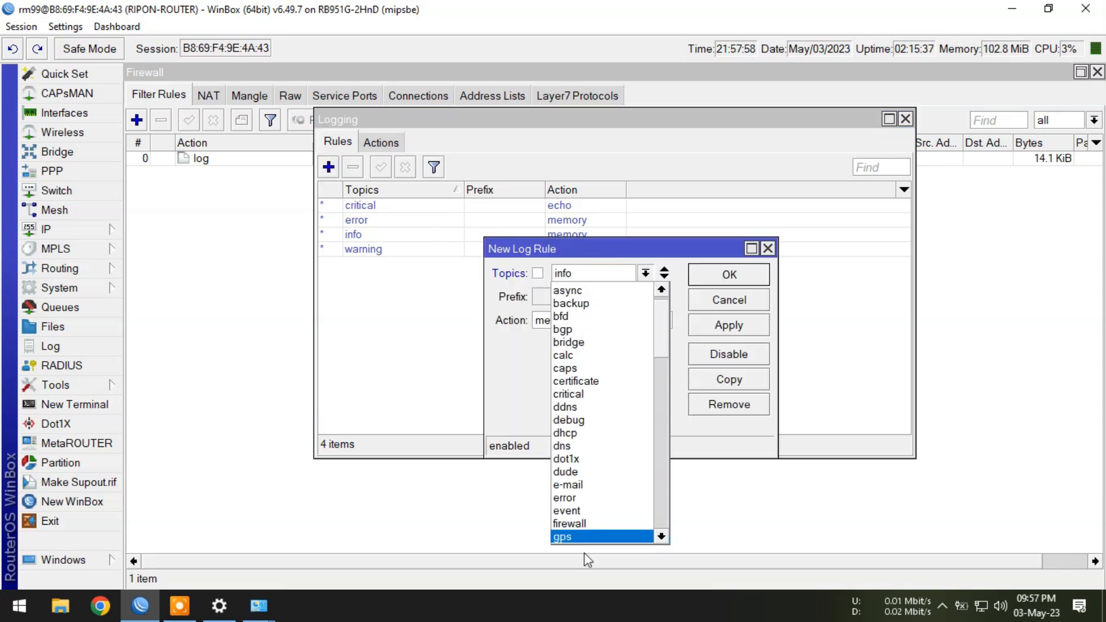
left_click(574, 499)
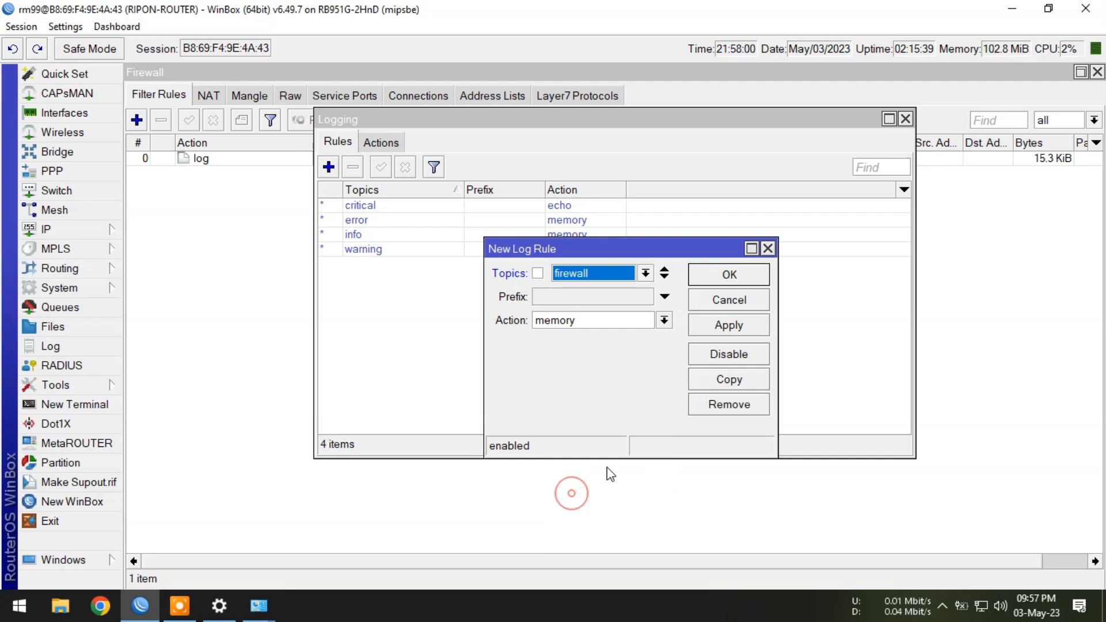
left_click(571, 321)
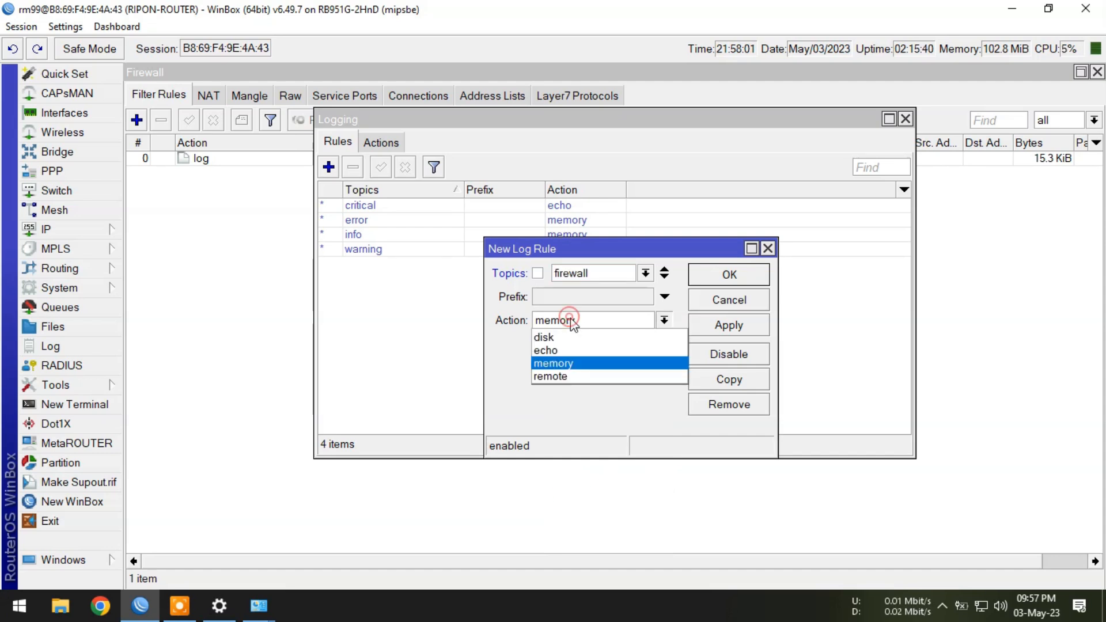
left_click(575, 378)
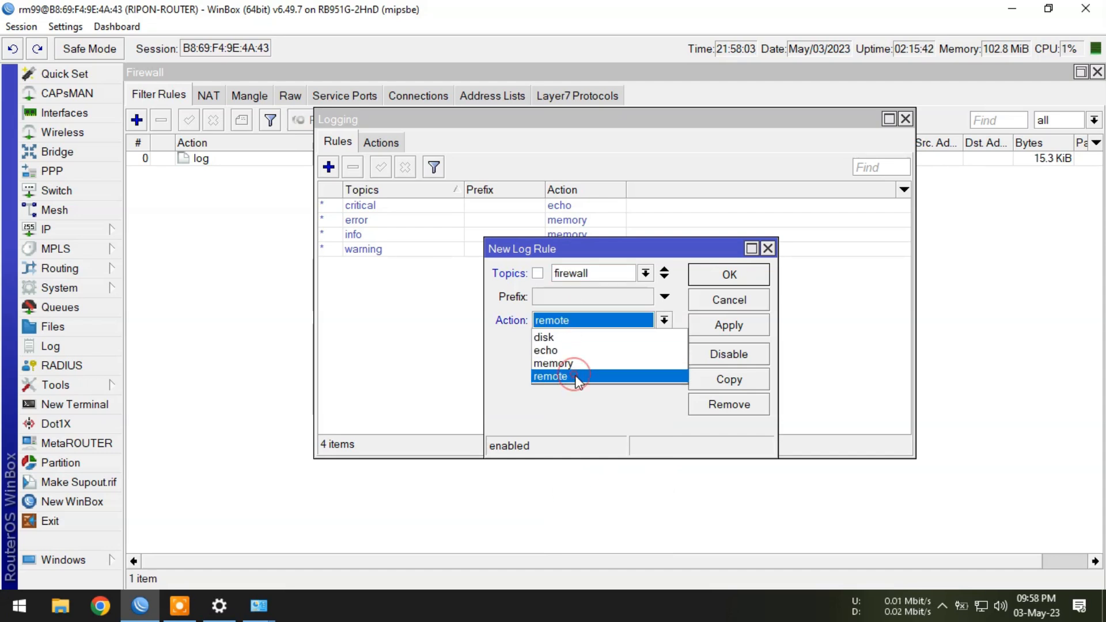
left_click(718, 328)
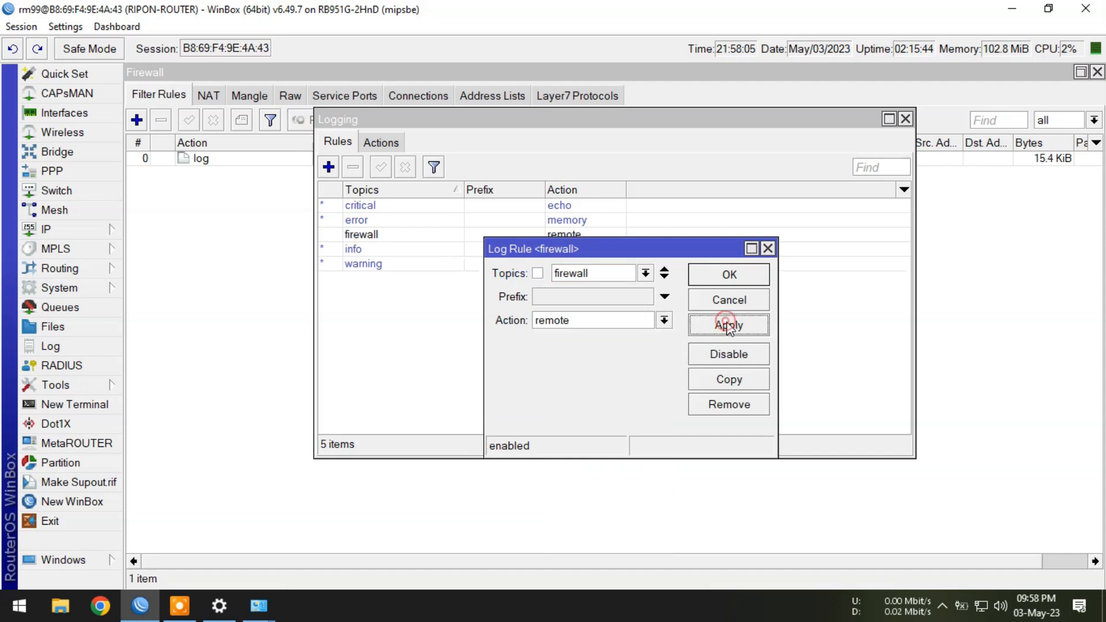
left_click(731, 277)
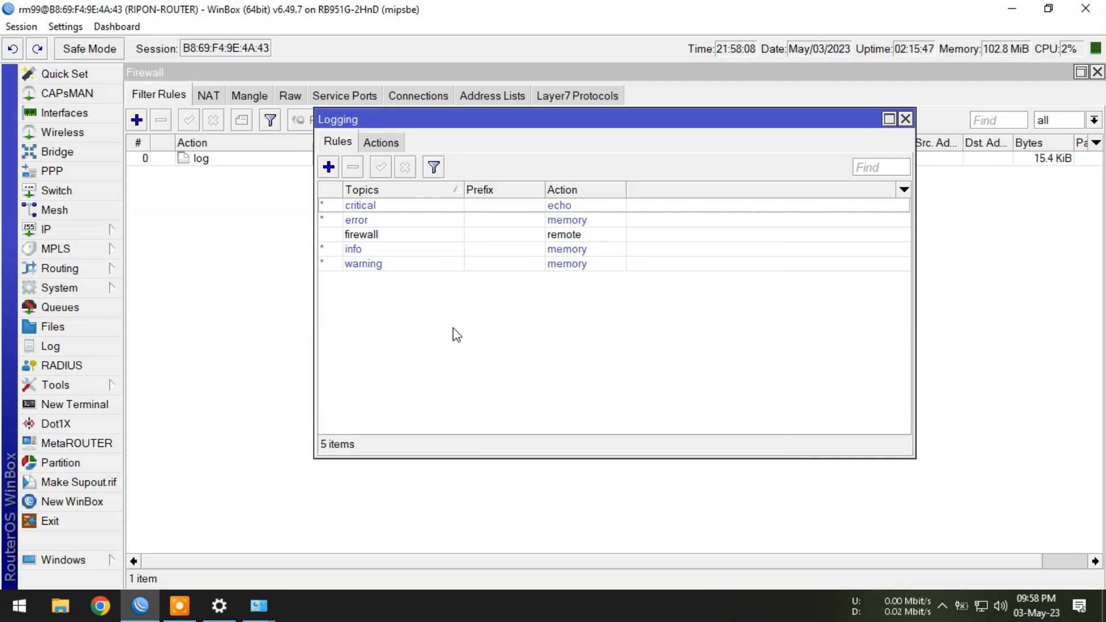
Exclude the firewall topic from the info logging rule by adding it as a negated second topic, and save the rule.
double_click(376, 251)
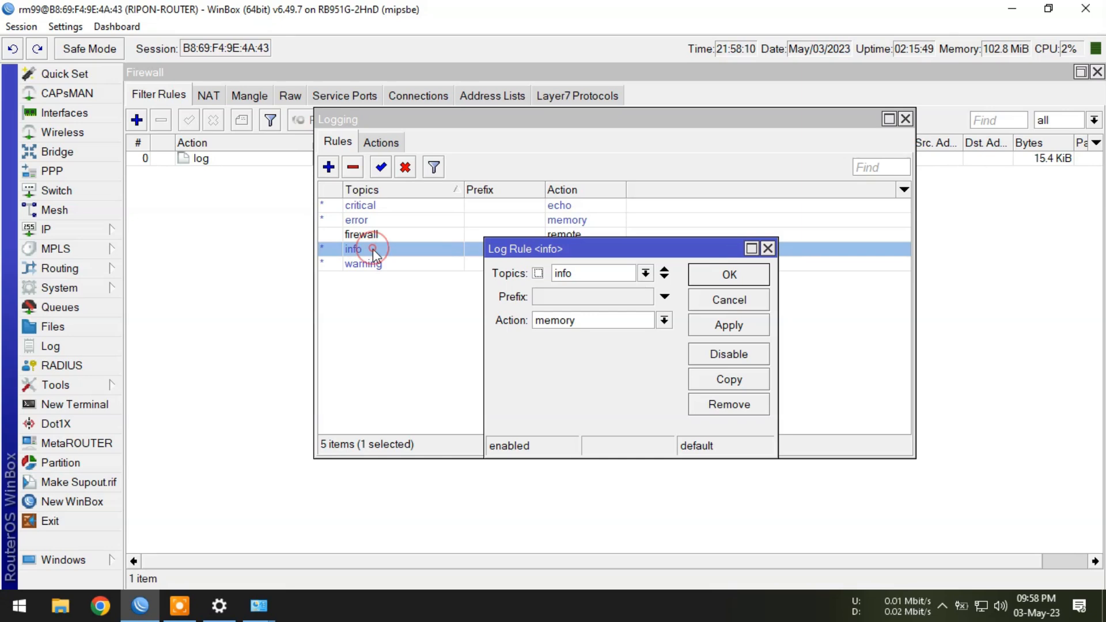
left_click(664, 277)
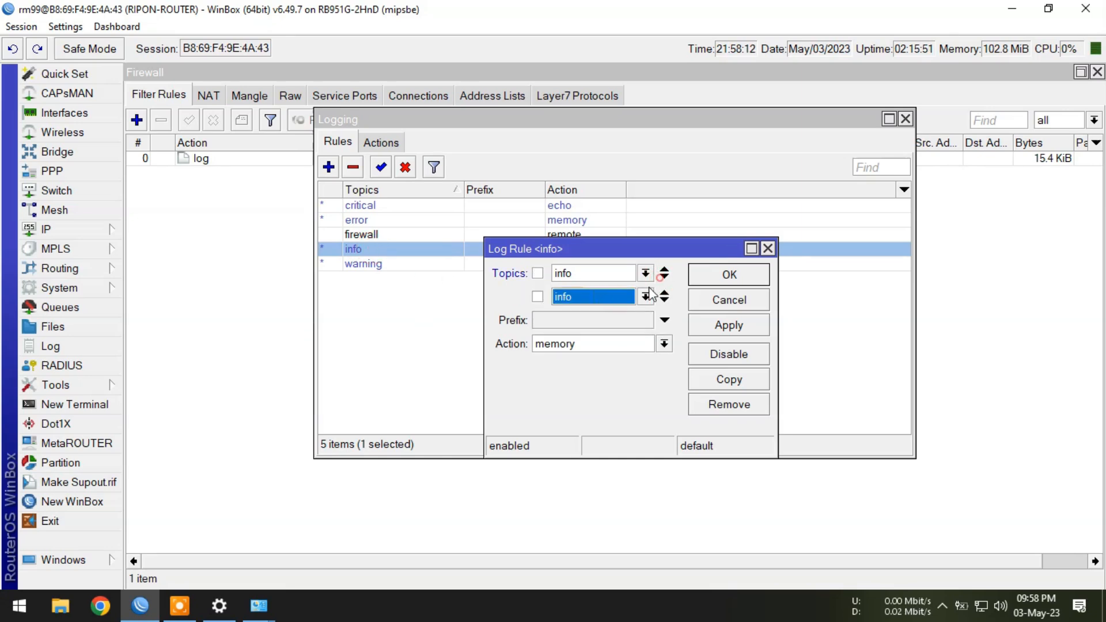
left_click(591, 300)
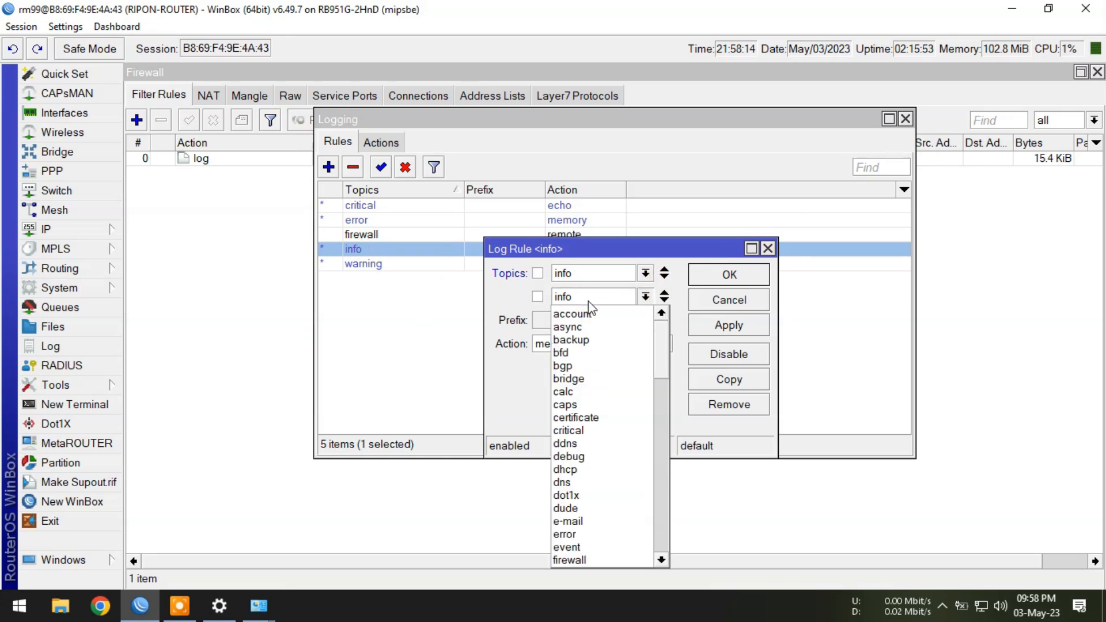
left_click(570, 560)
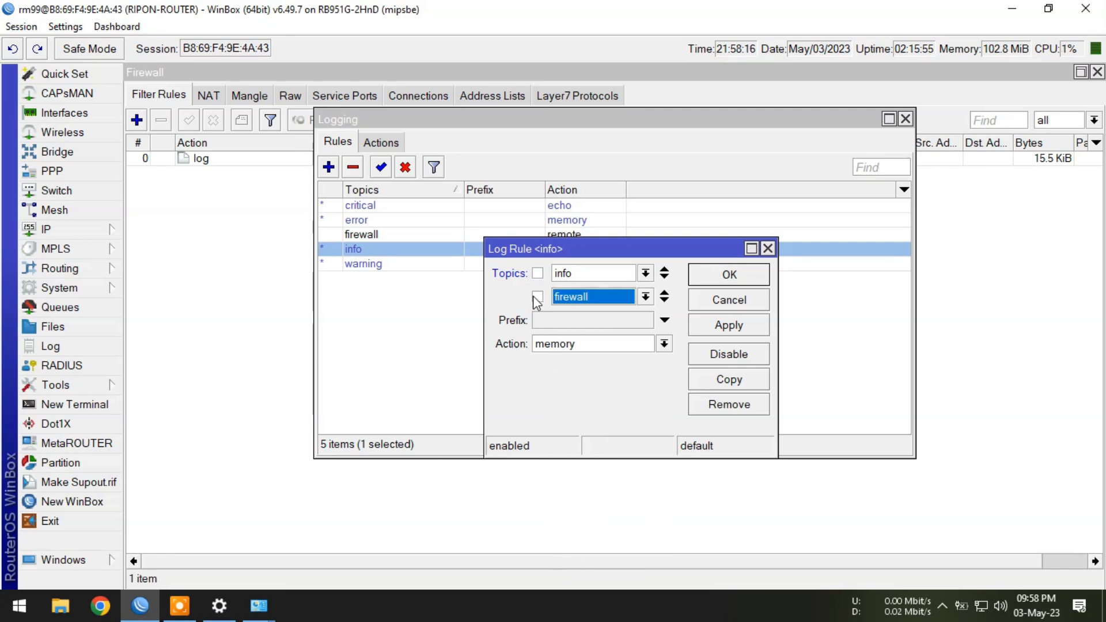
left_click(729, 275)
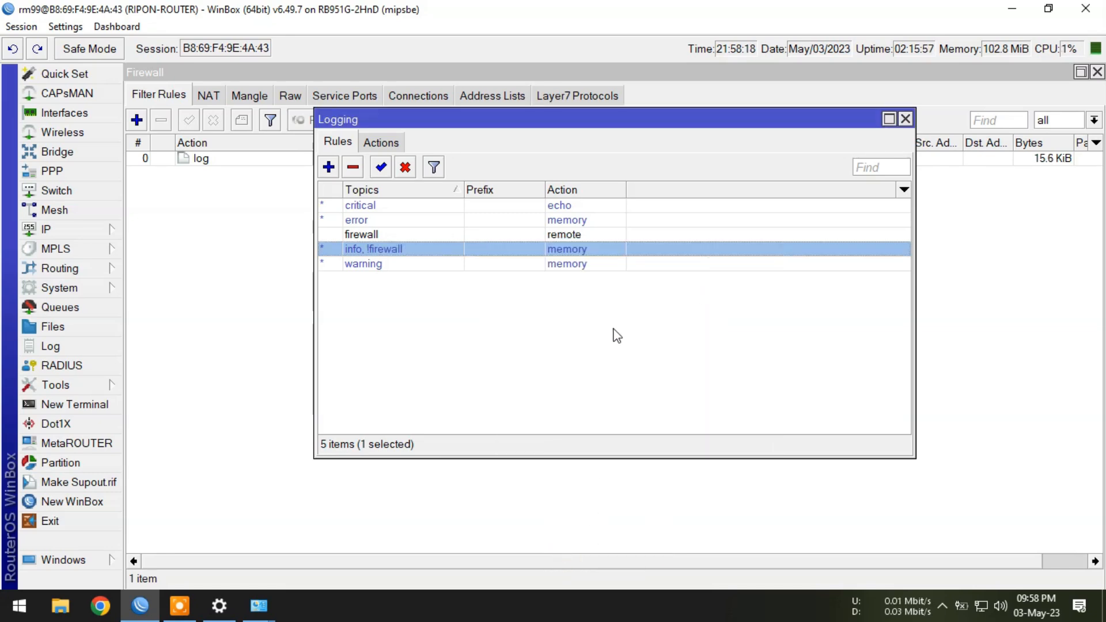
left_click(612, 328)
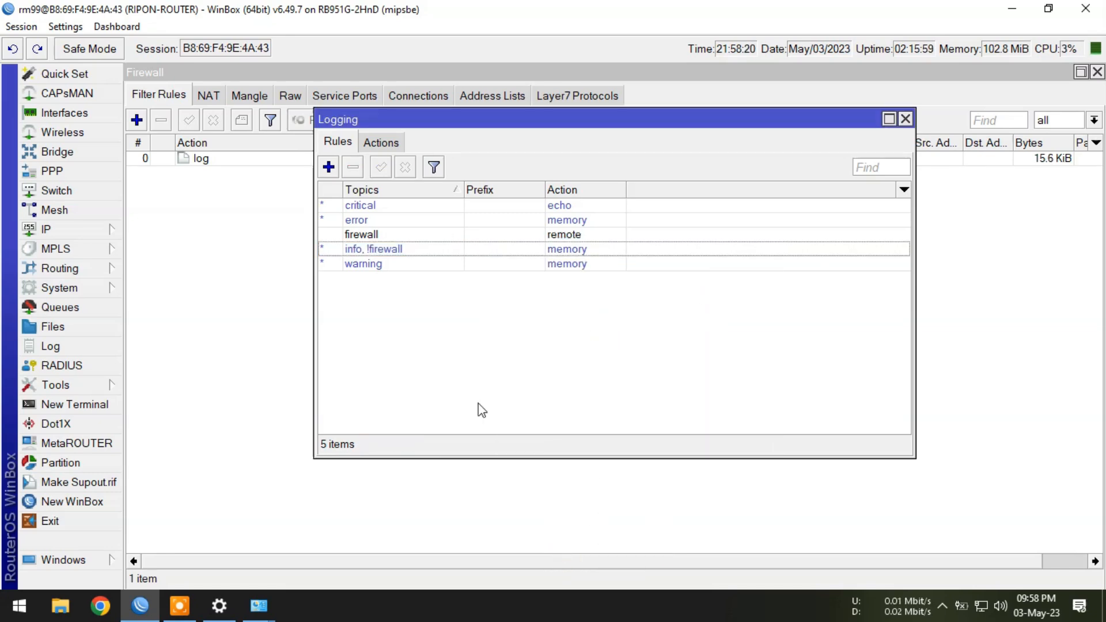
Switch to Chrome, search Google for "visual syslog server", and open the SourceForge page of Visual Syslog Server for Windows.
left_click(101, 606)
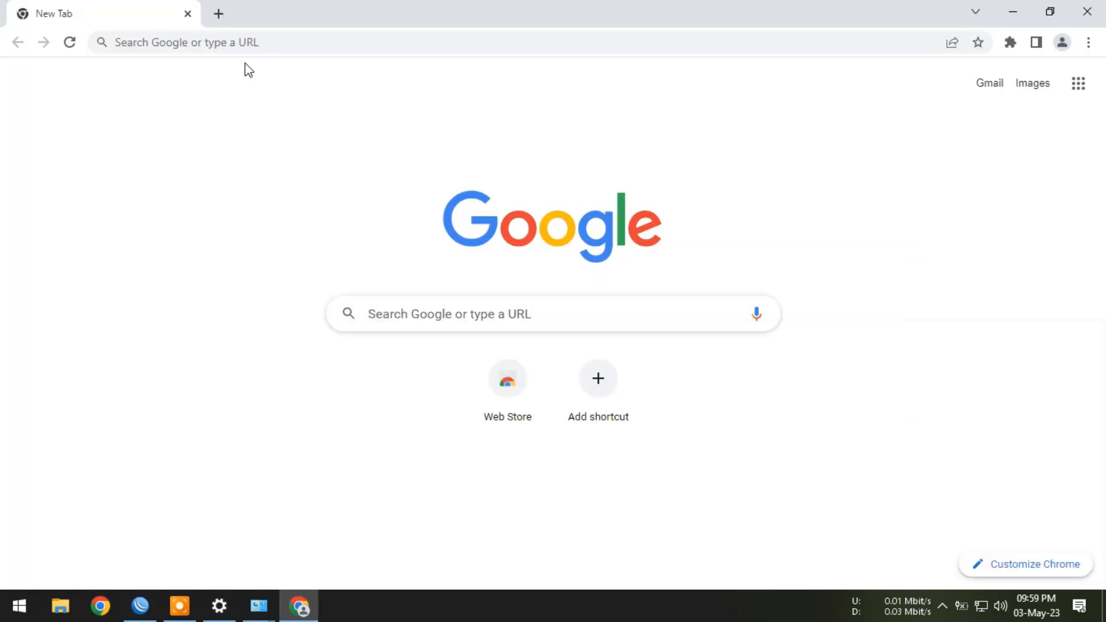
left_click(247, 42)
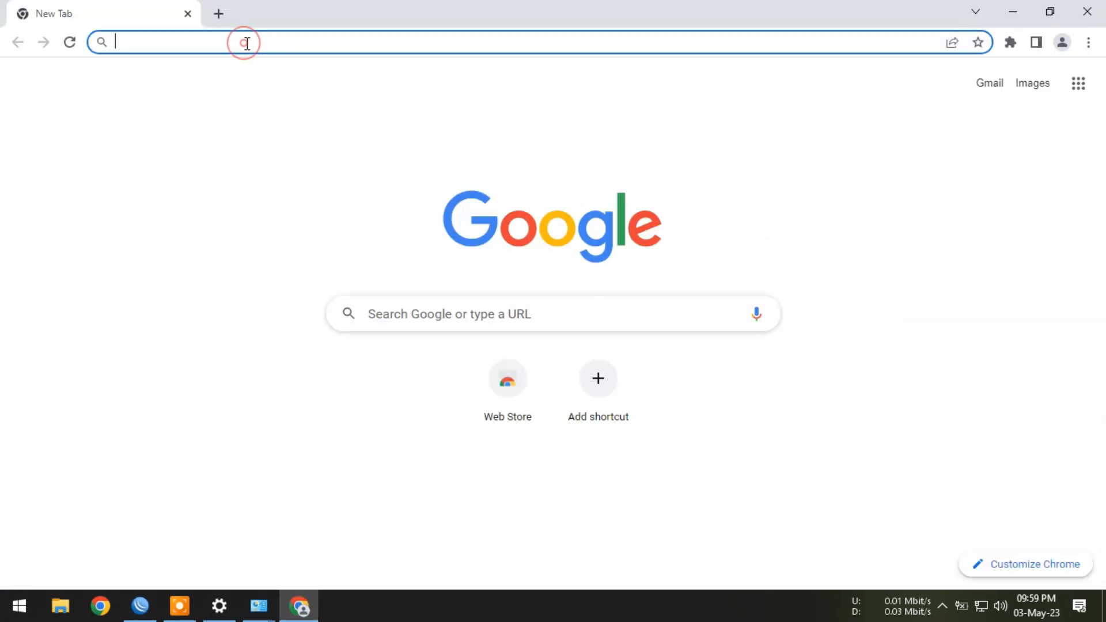
type("visual")
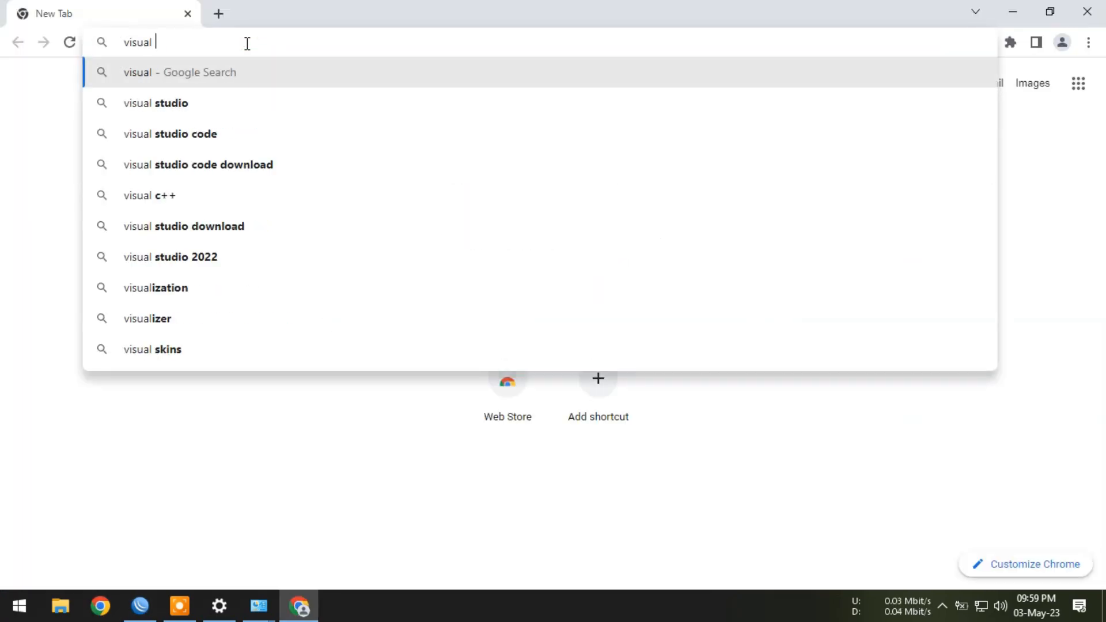
type(" syslog server")
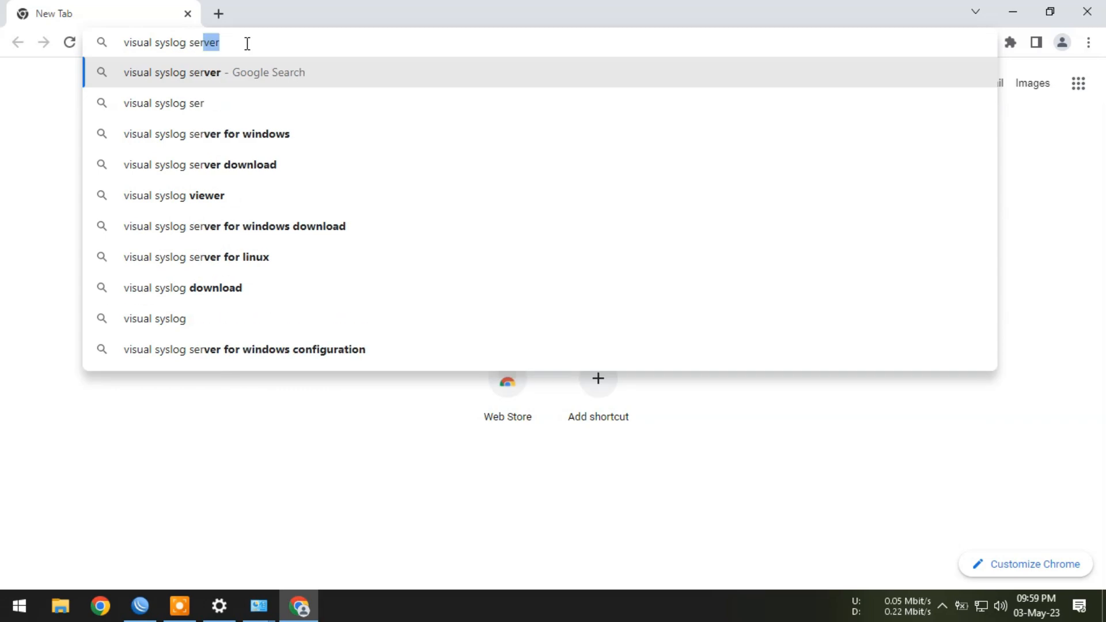
key("Return")
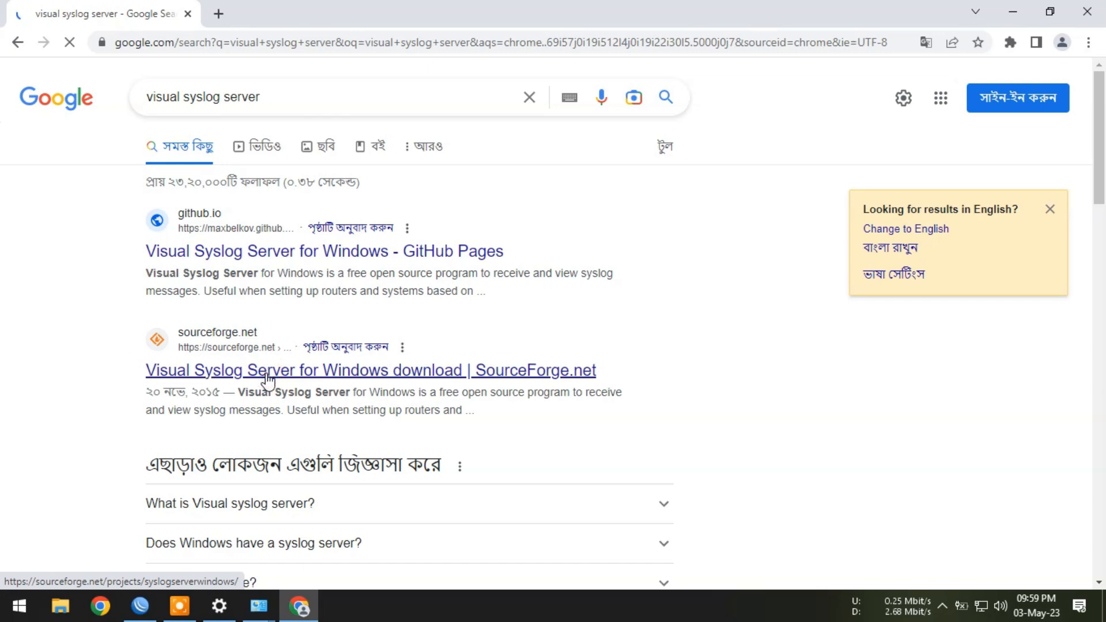
left_click(267, 375)
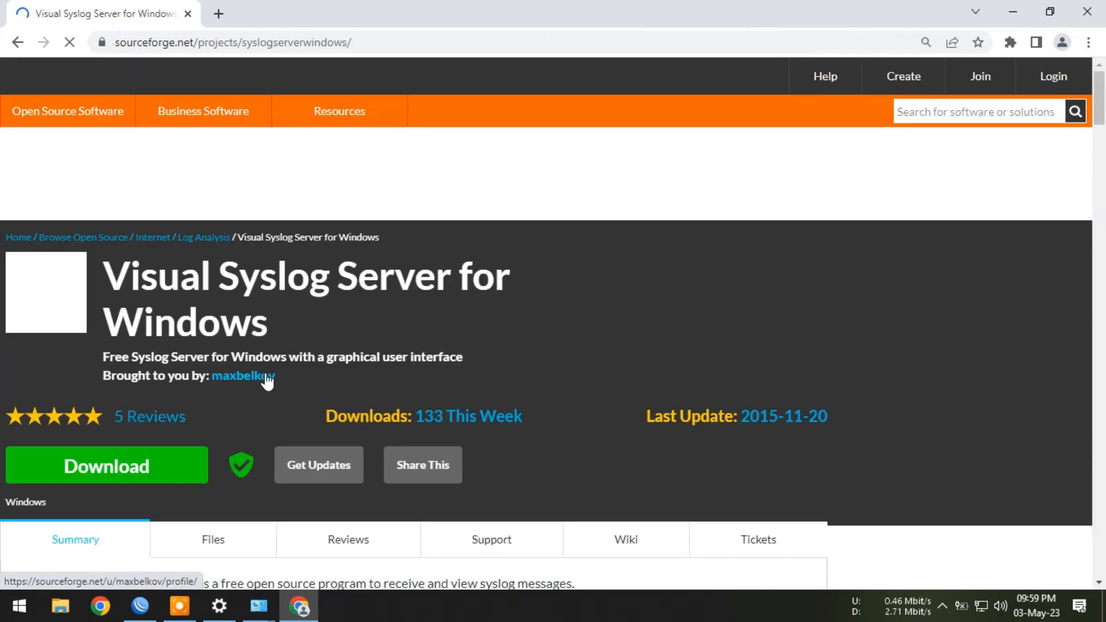
Download visualsyslog_setup.exe to Downloads\Programs and open the folder containing it.
left_click(134, 430)
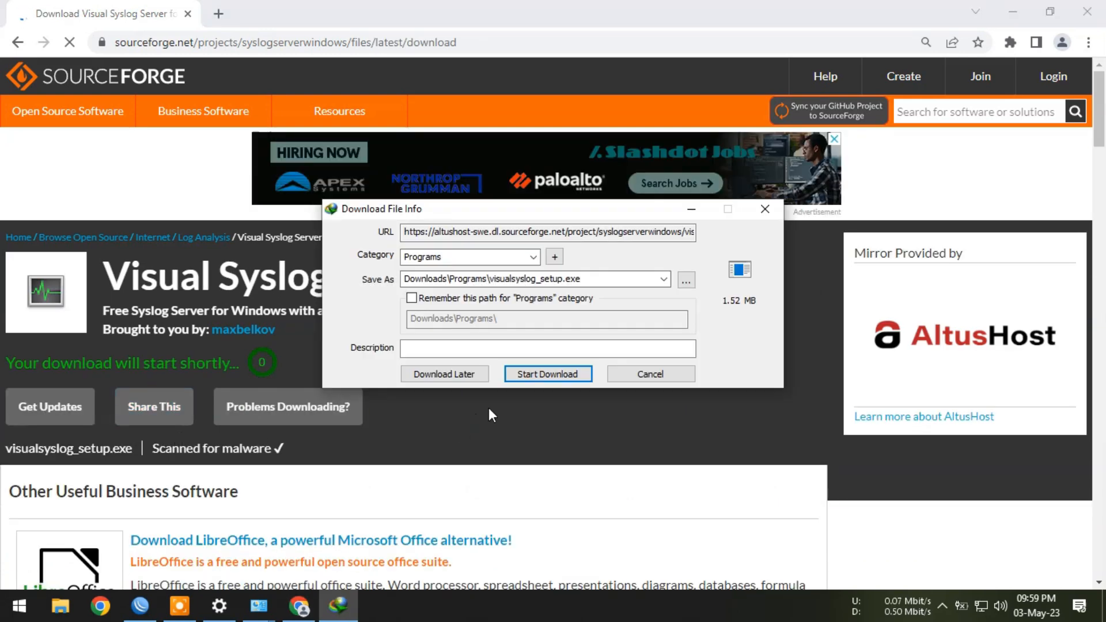
left_click(550, 378)
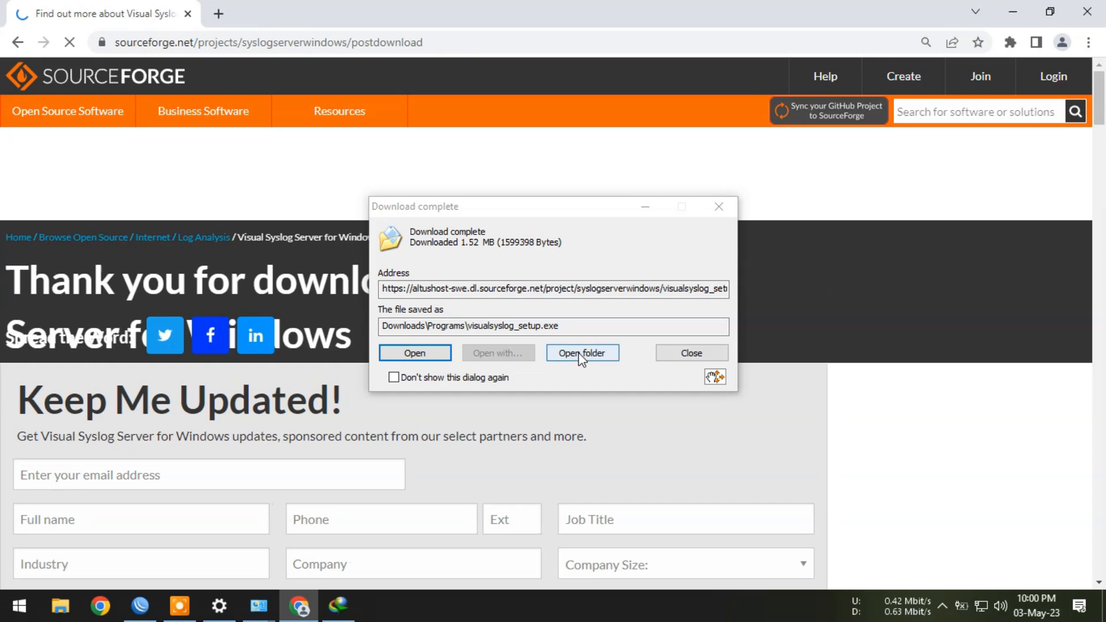
left_click(579, 352)
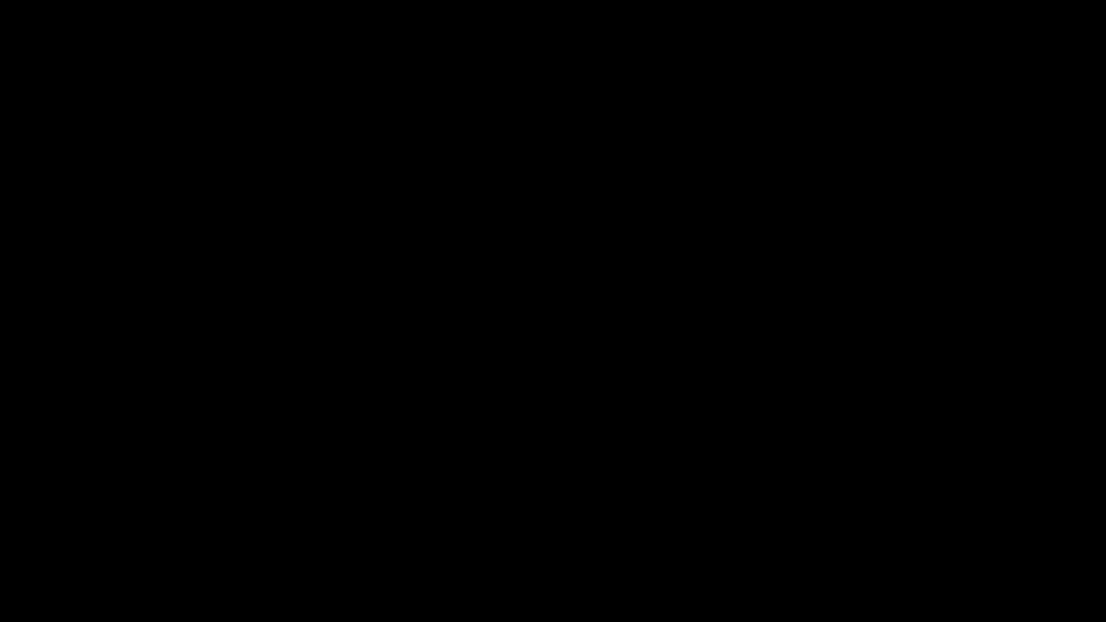
Install Visual Syslog Server with the default setup options and finish the wizard without launching the program.
left_click(403, 414)
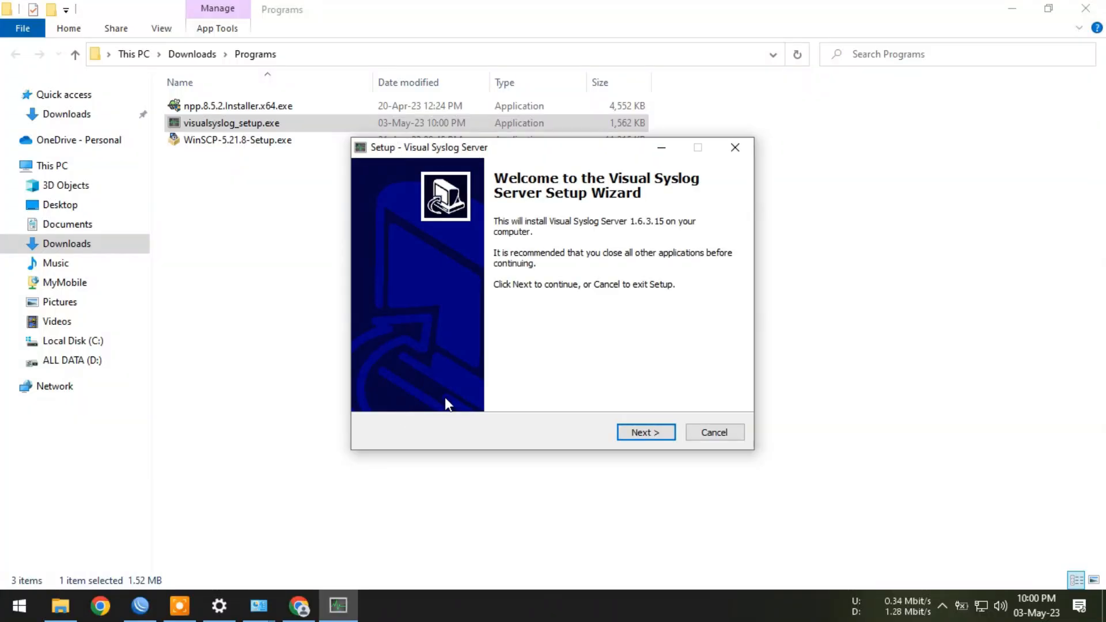
left_click(657, 438)
left_click(656, 438)
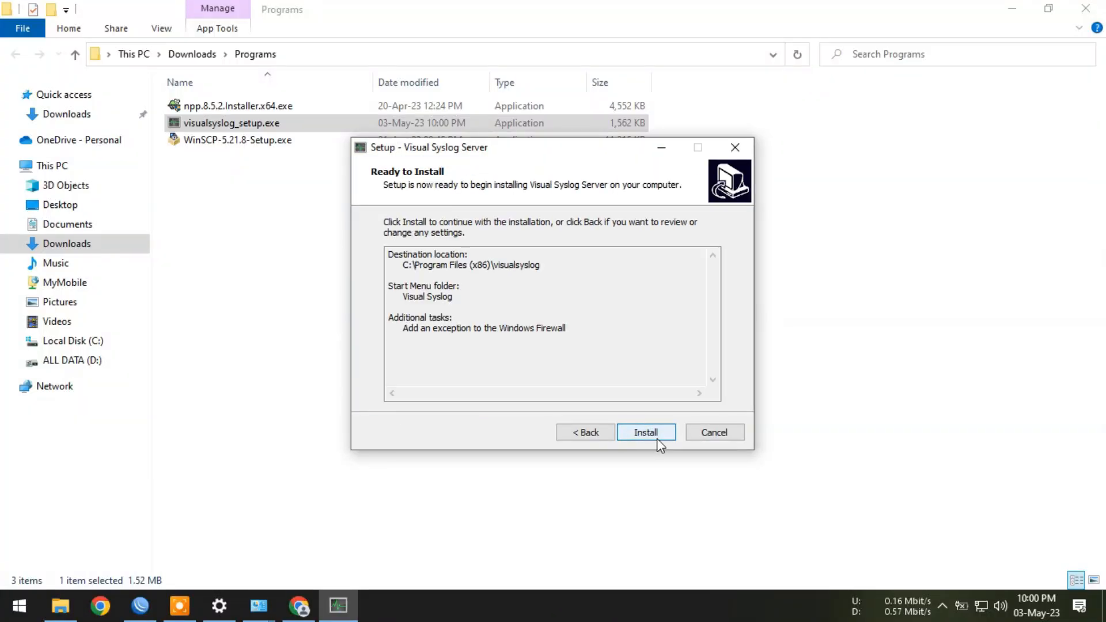
left_click(657, 438)
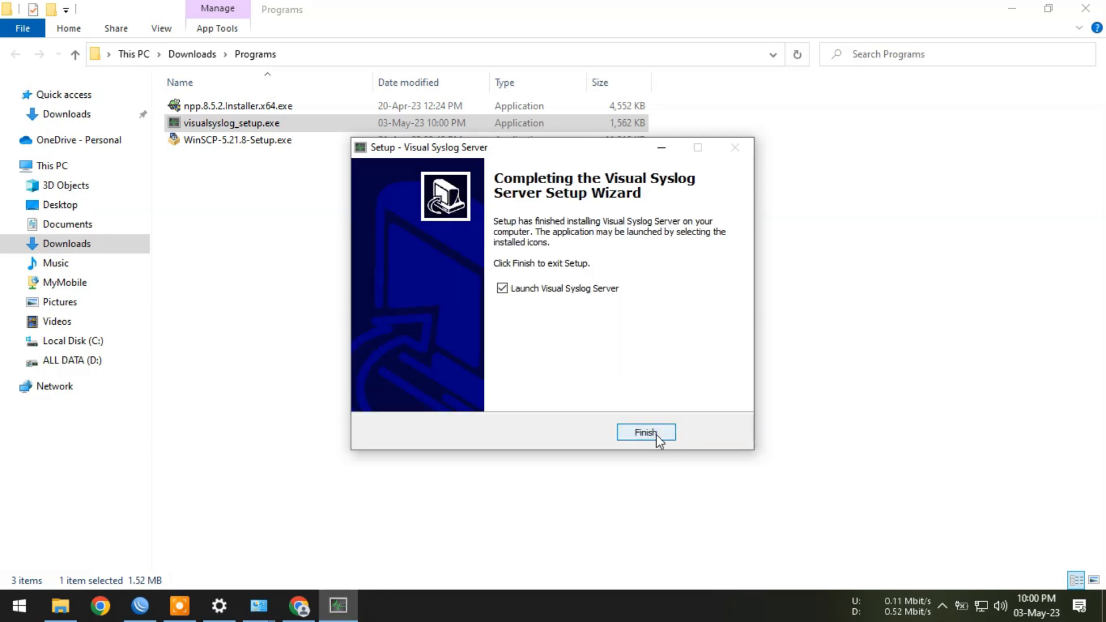
left_click(641, 422)
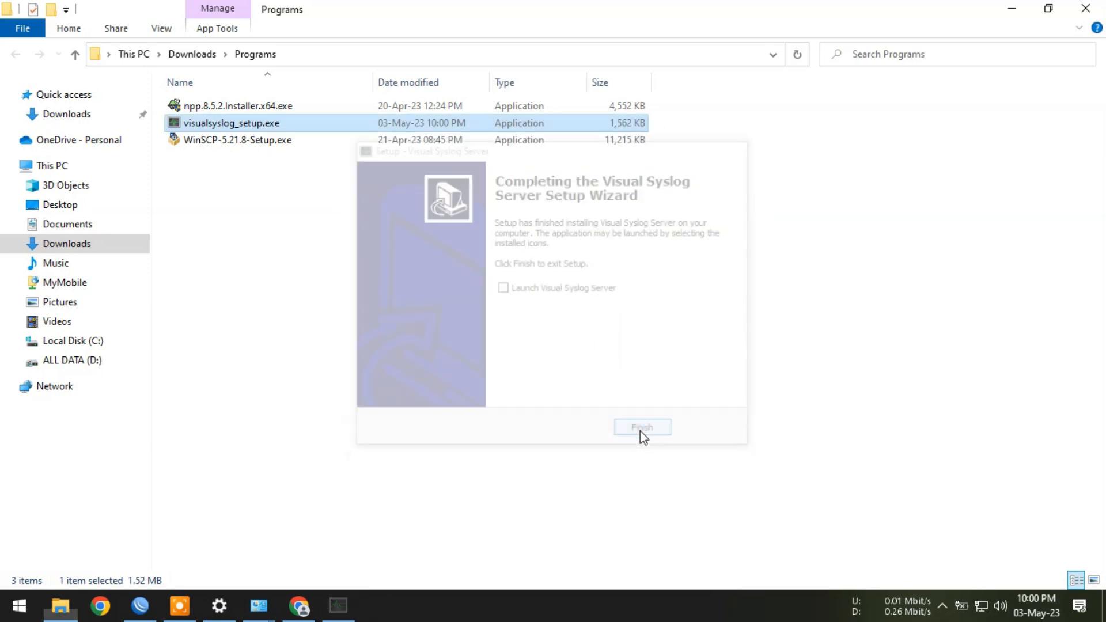
left_click(583, 357)
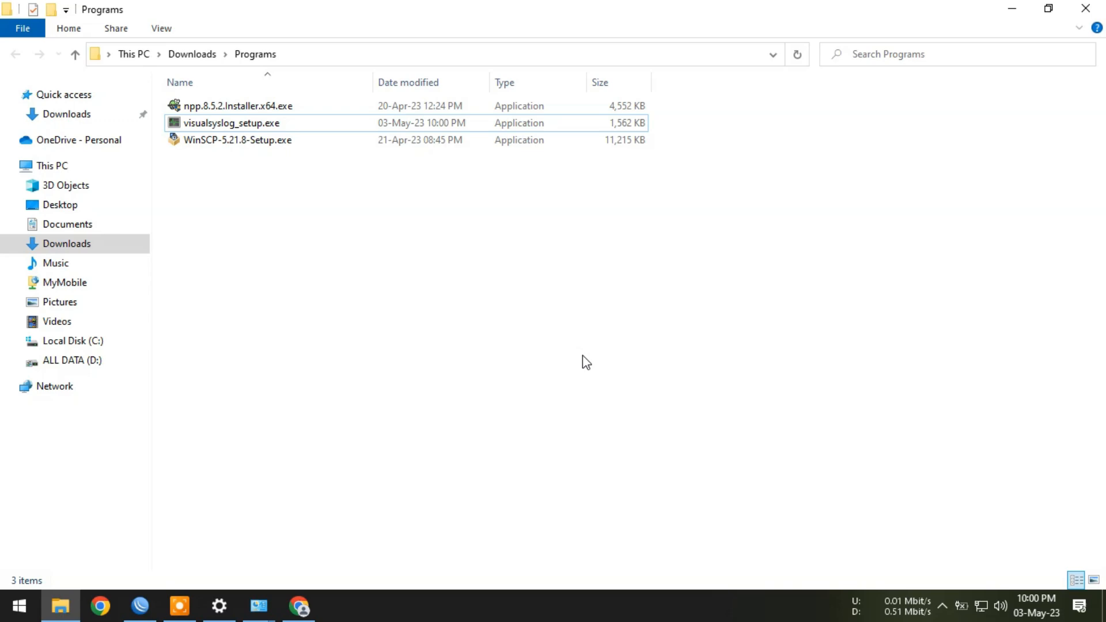
Minimize File Explorer, launch Visual Syslog Server from its desktop shortcut, and maximize its window.
left_click(1012, 8)
double_click(42, 28)
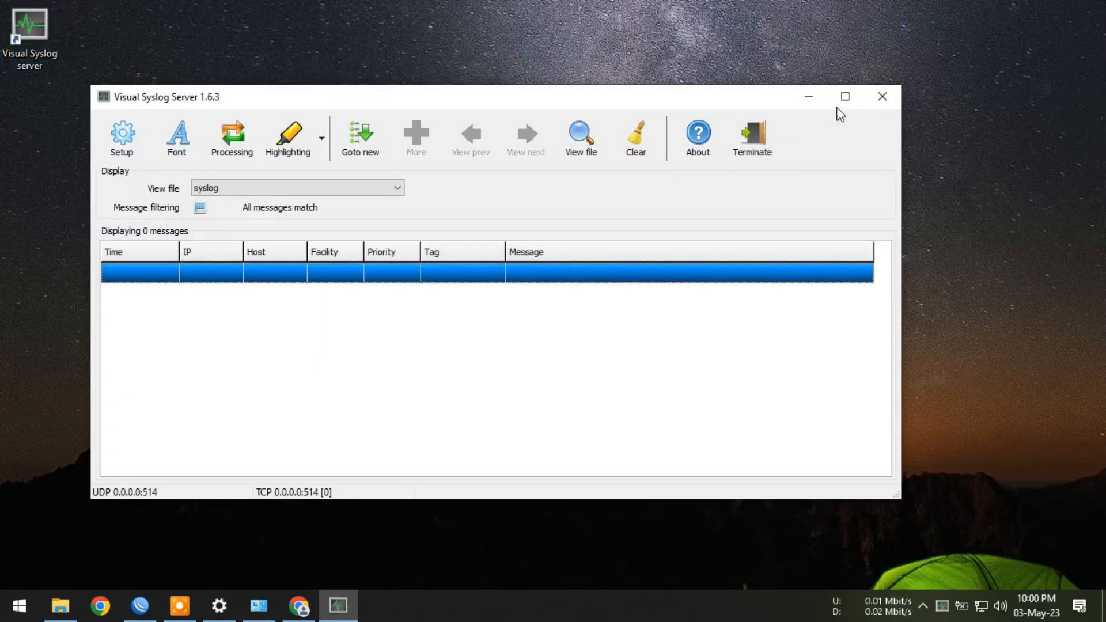
left_click(841, 96)
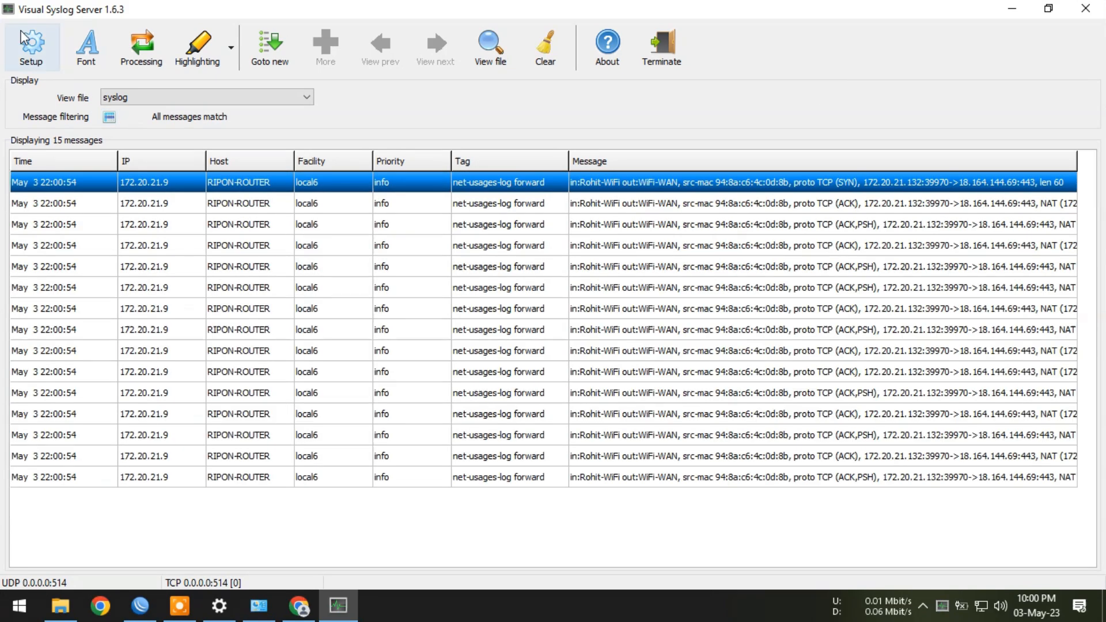
In the syslog server's setup, set both the UDP and TCP listener interfaces to 172.20.21.10.
left_click(45, 56)
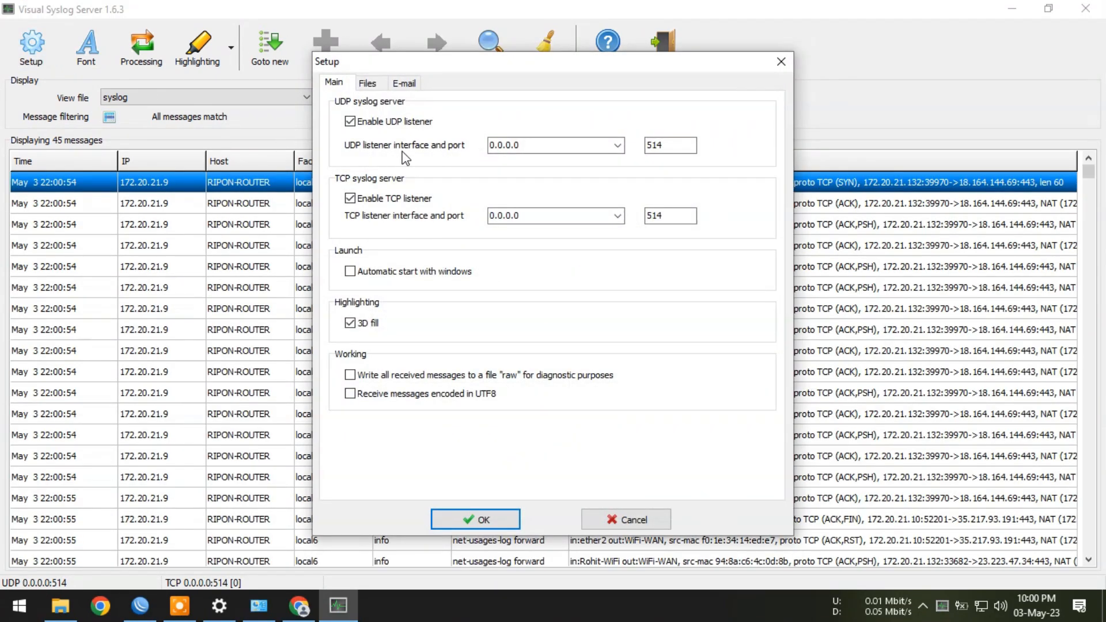
left_click(618, 145)
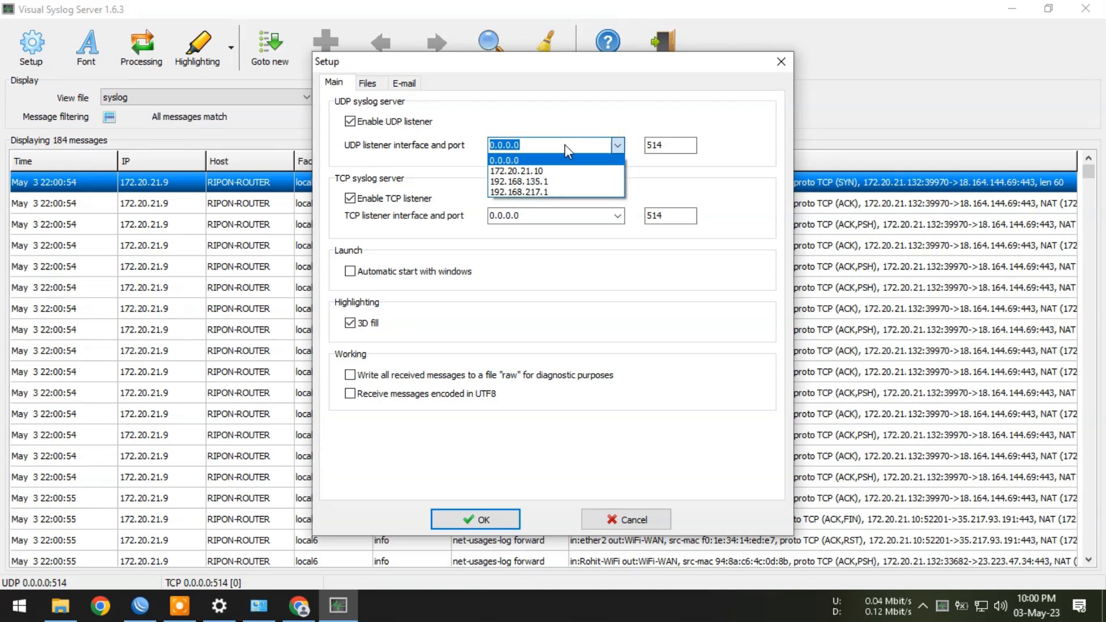
left_click(526, 171)
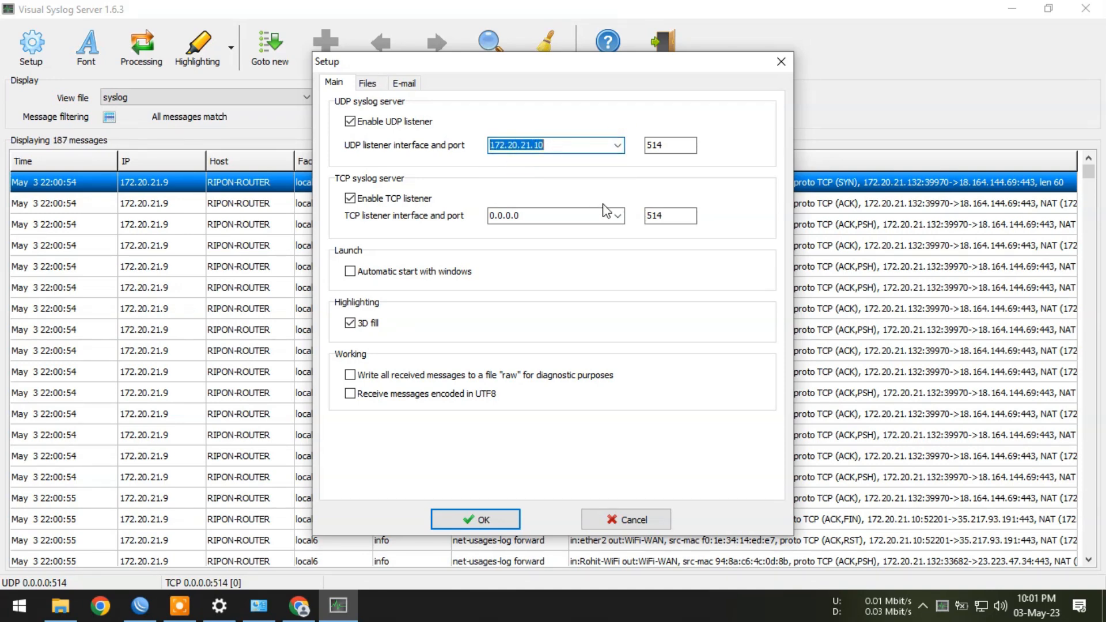
left_click(618, 215)
left_click(533, 240)
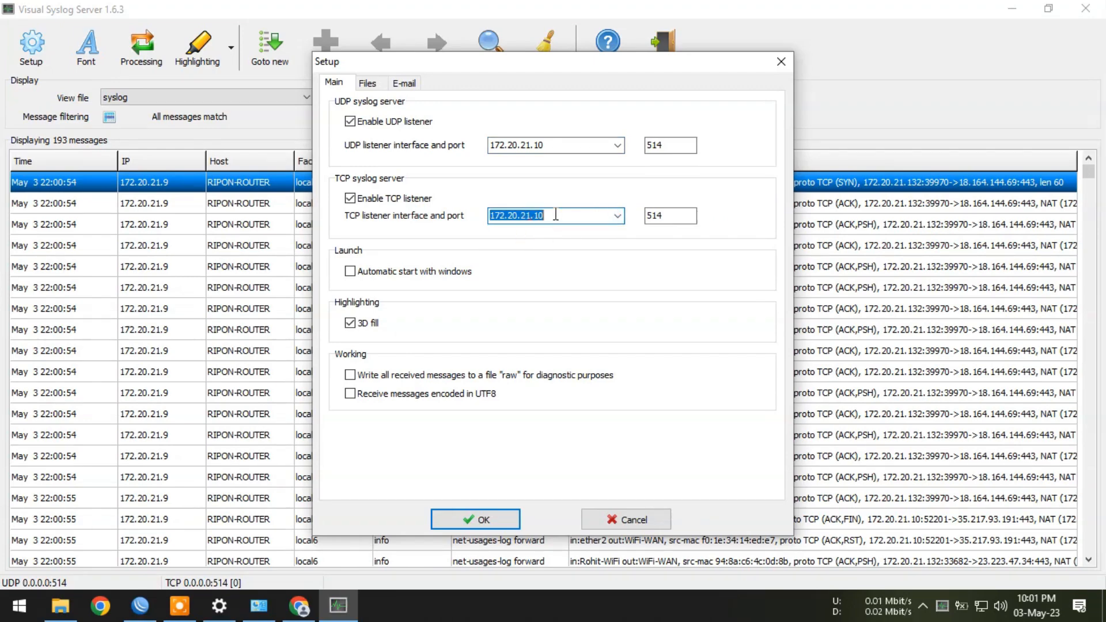
Check the IPv4 address in the Ethernet 2 connection details in Network Connections, and return to the Visual Syslog Server setup.
left_click(259, 605)
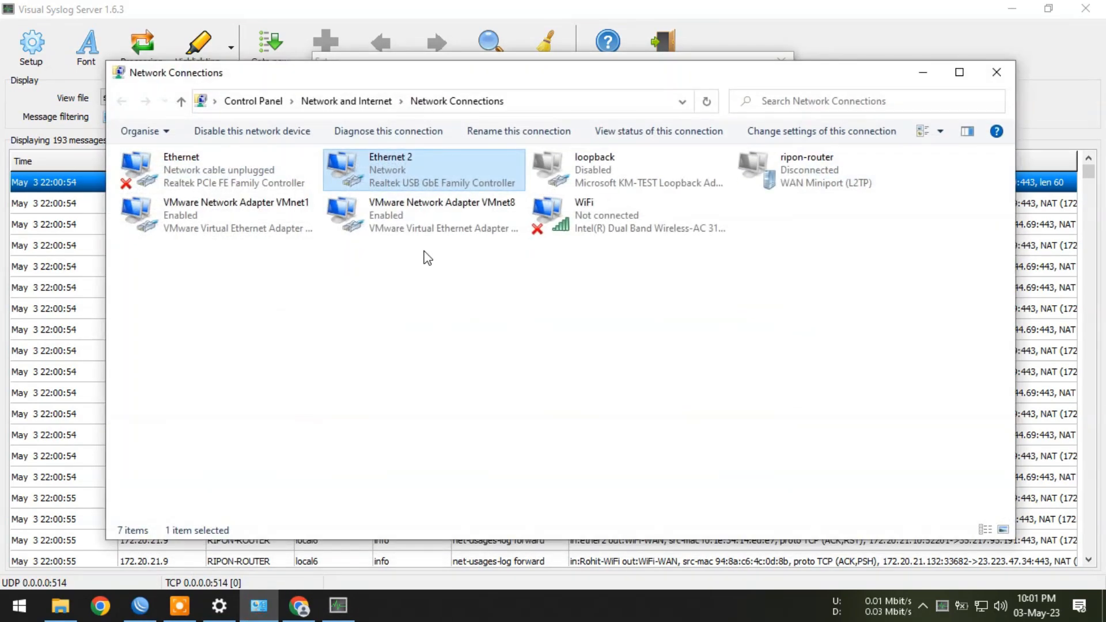
double_click(386, 182)
left_click(530, 290)
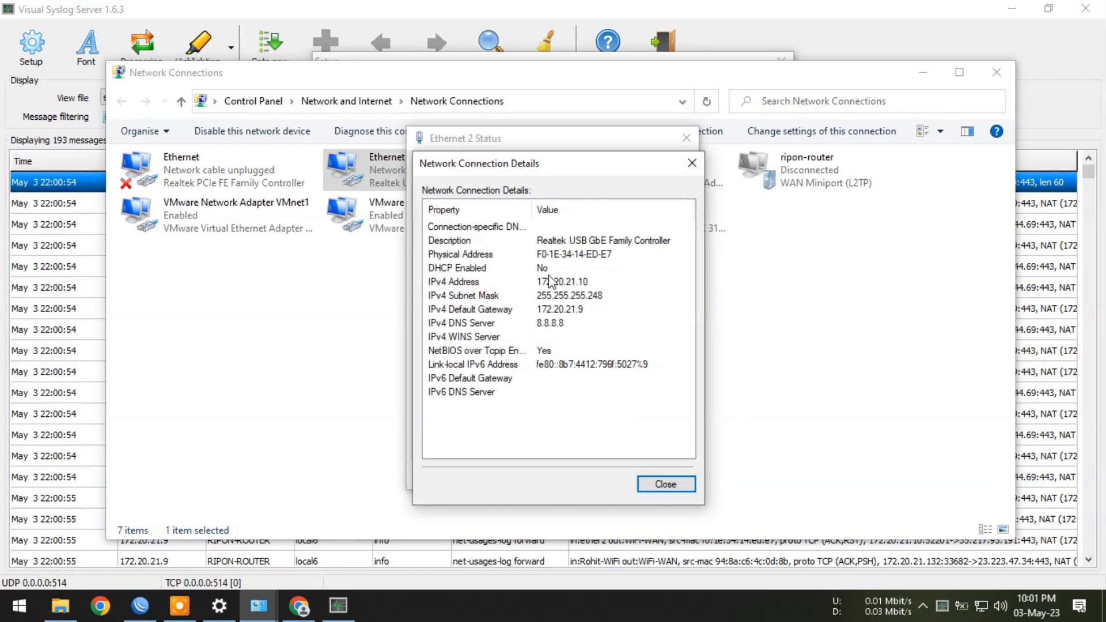
left_click(554, 281)
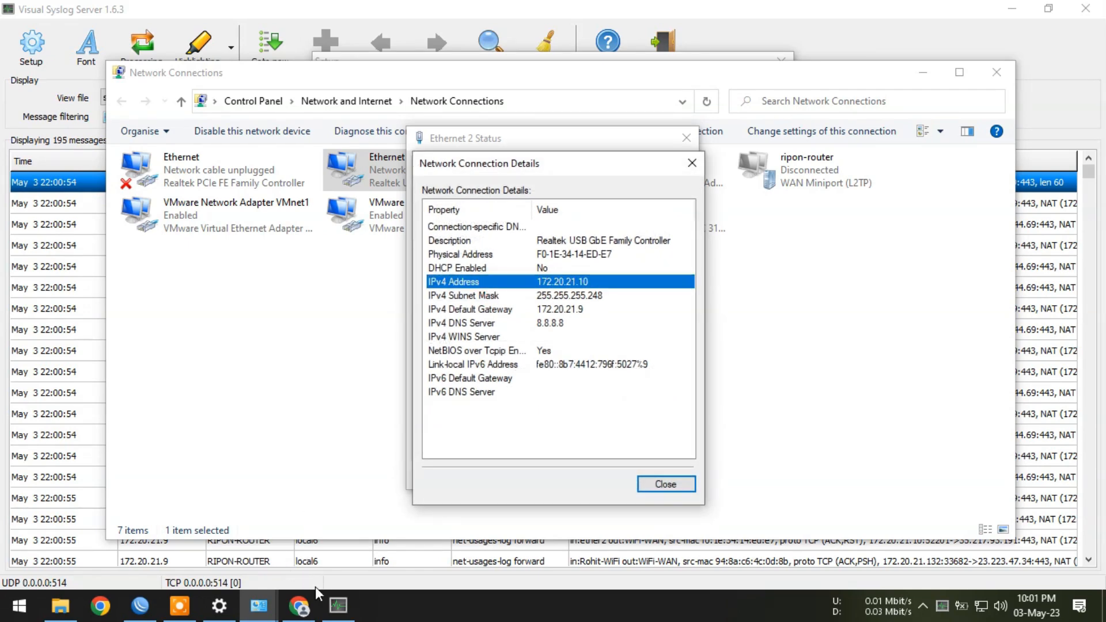
left_click(339, 606)
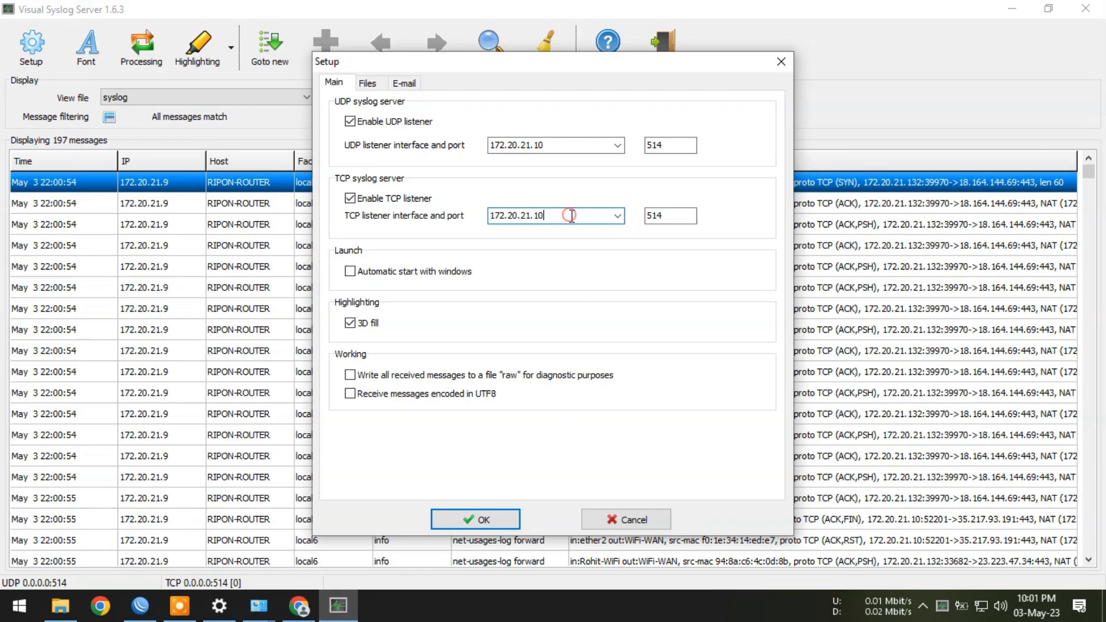
Enable automatic start with Windows in the syslog server's setup and save the settings.
left_click(565, 144)
left_click(571, 219)
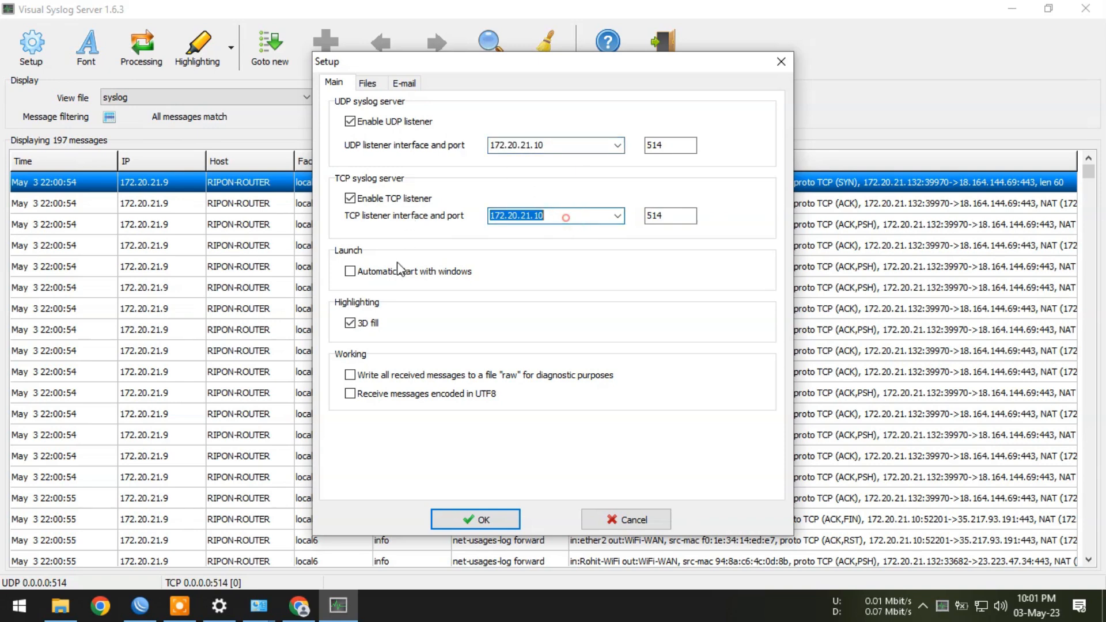
left_click(379, 275)
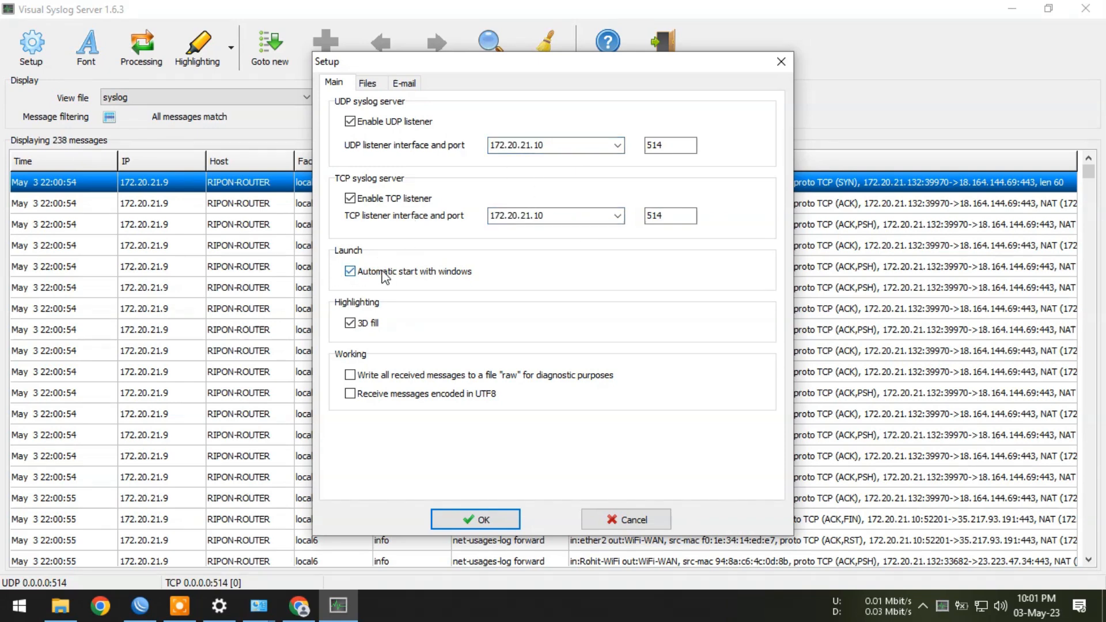
left_click(483, 520)
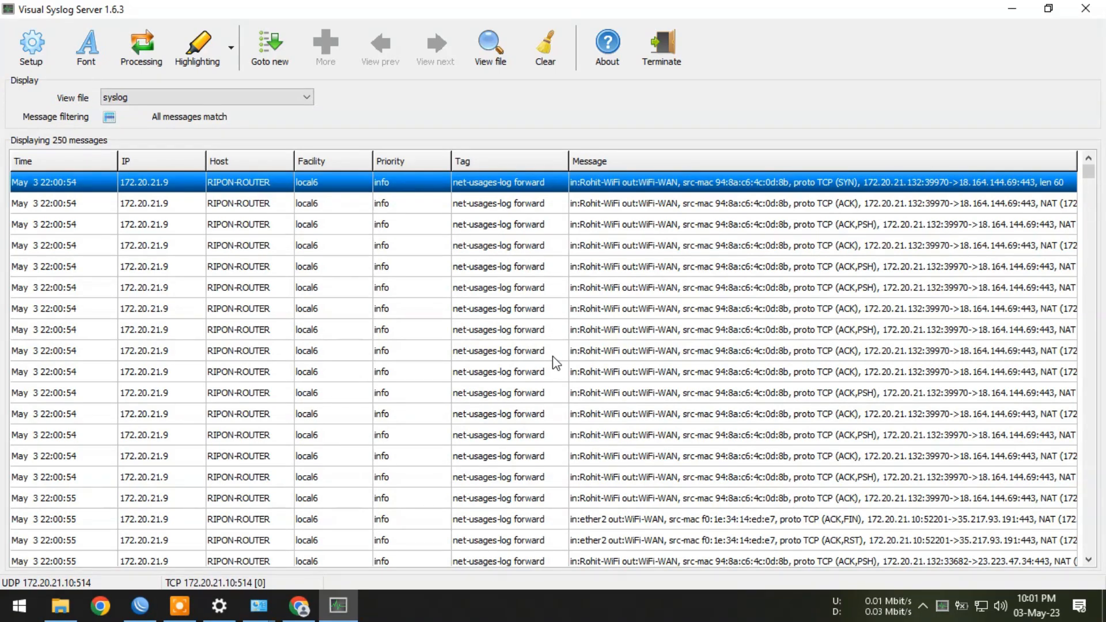
Turn on message highlighting and the Goto new option for the syslog message list.
left_click(229, 61)
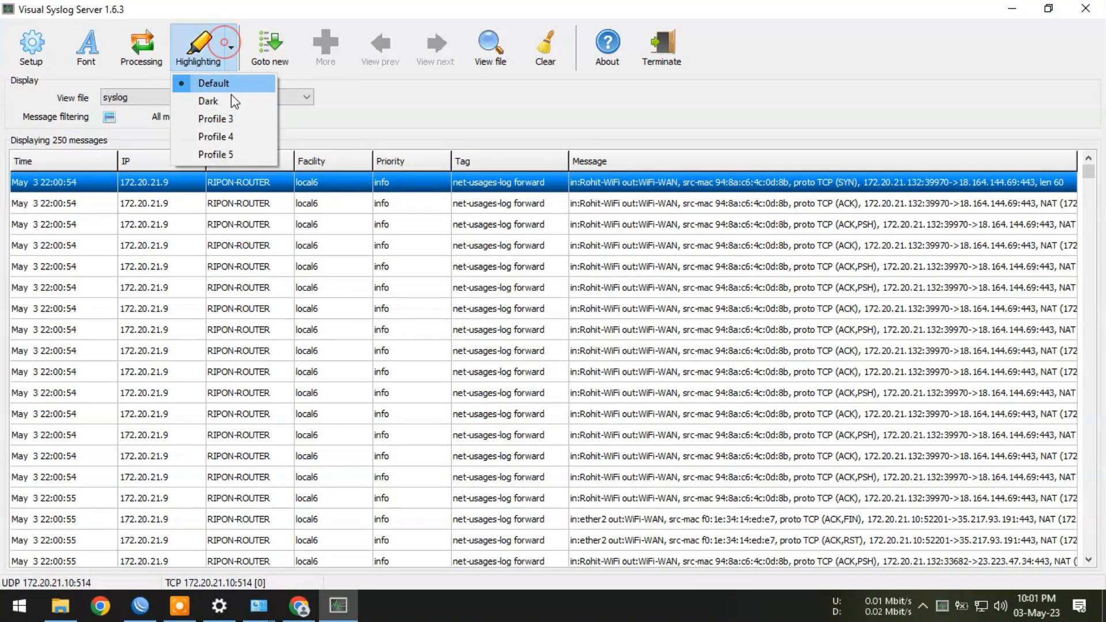
left_click(230, 139)
left_click(453, 292)
left_click(507, 186)
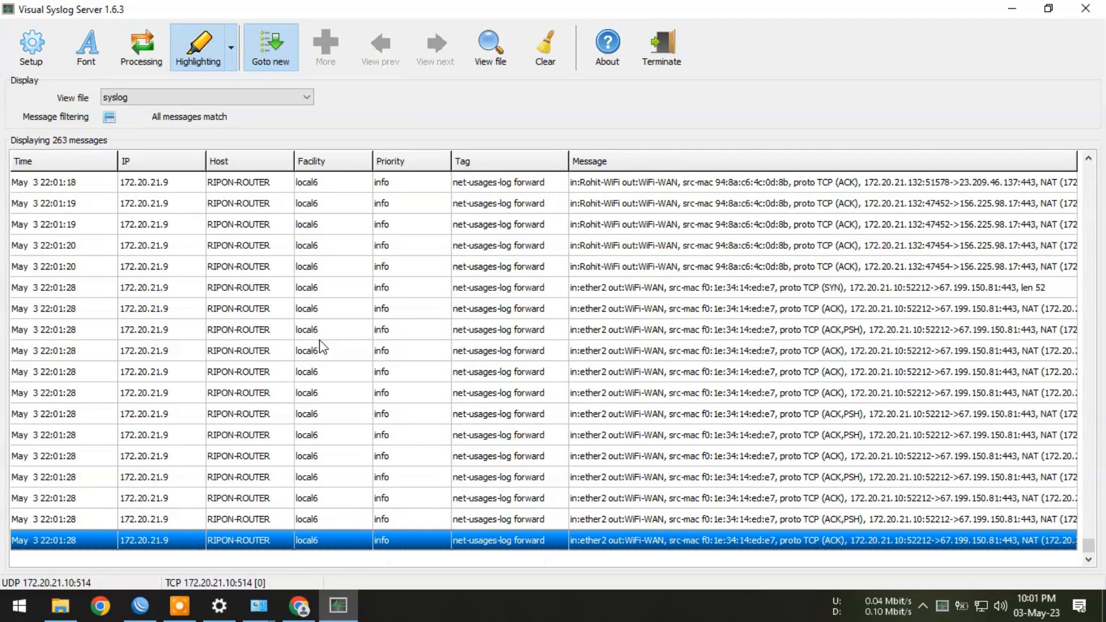
Examine the full content of the newest syslog message, close its details, and minimize Visual Syslog Server.
double_click(764, 540)
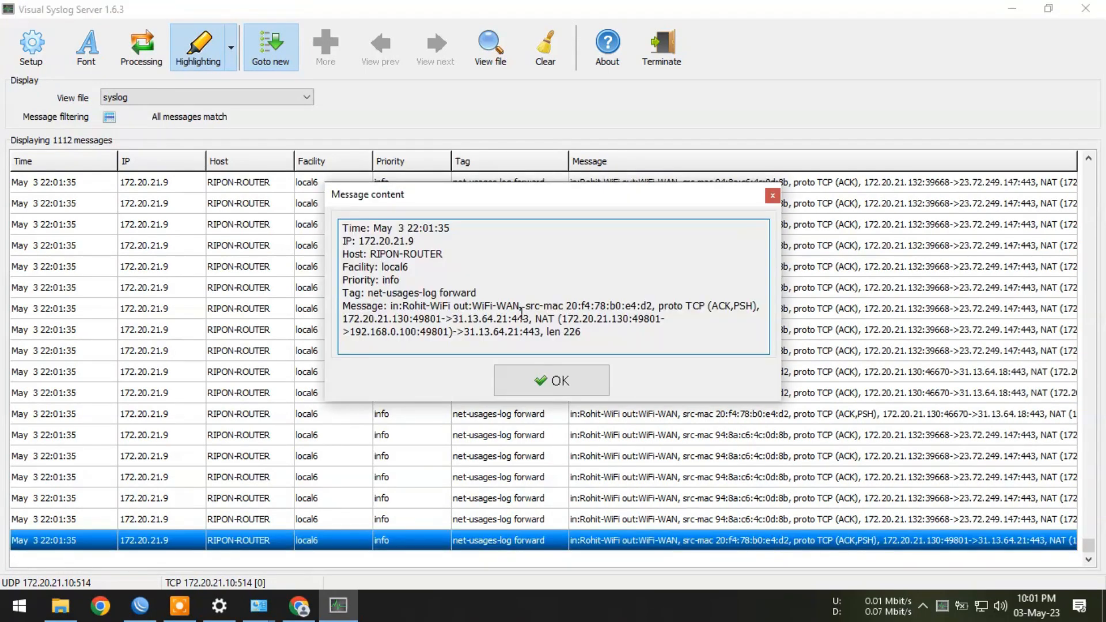
left_click(592, 328)
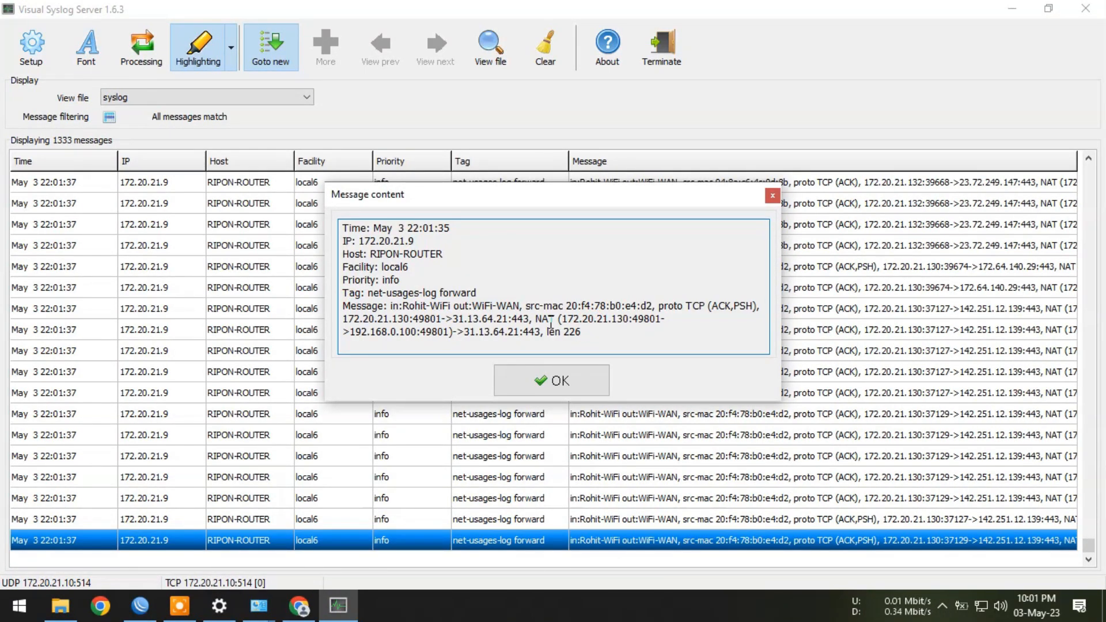
left_click_drag(557, 318, 610, 335)
left_click(610, 335)
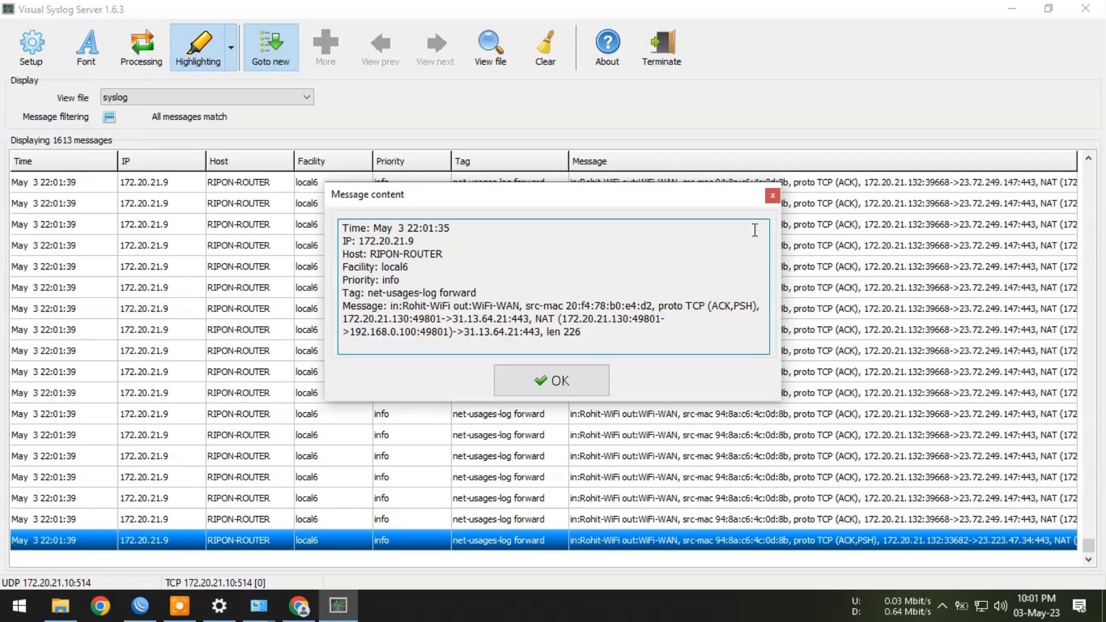
left_click(773, 196)
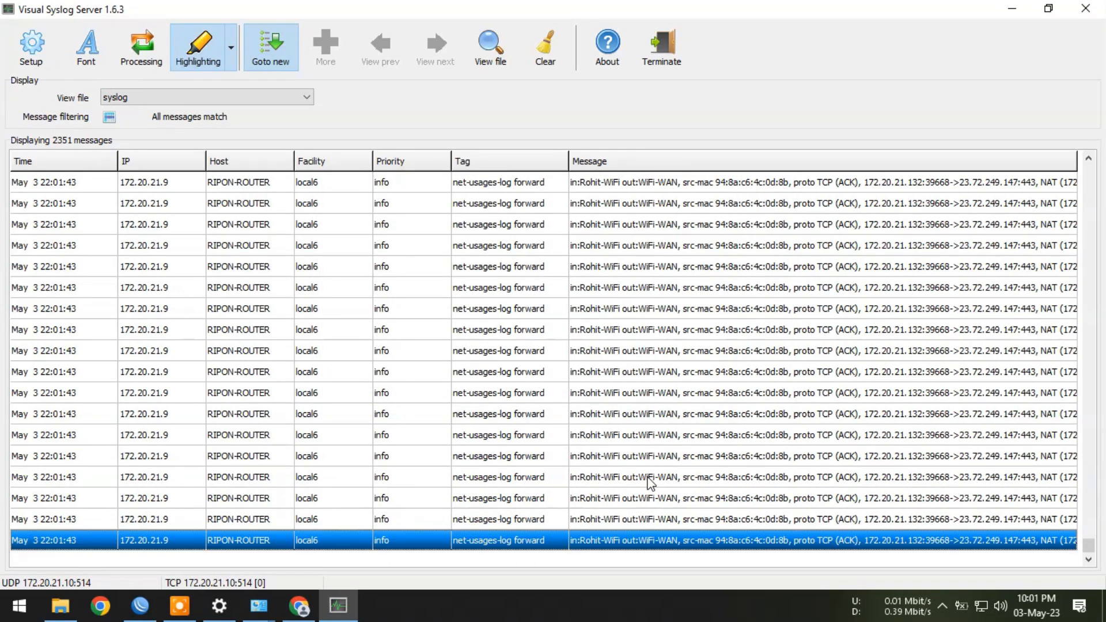
left_click(1012, 9)
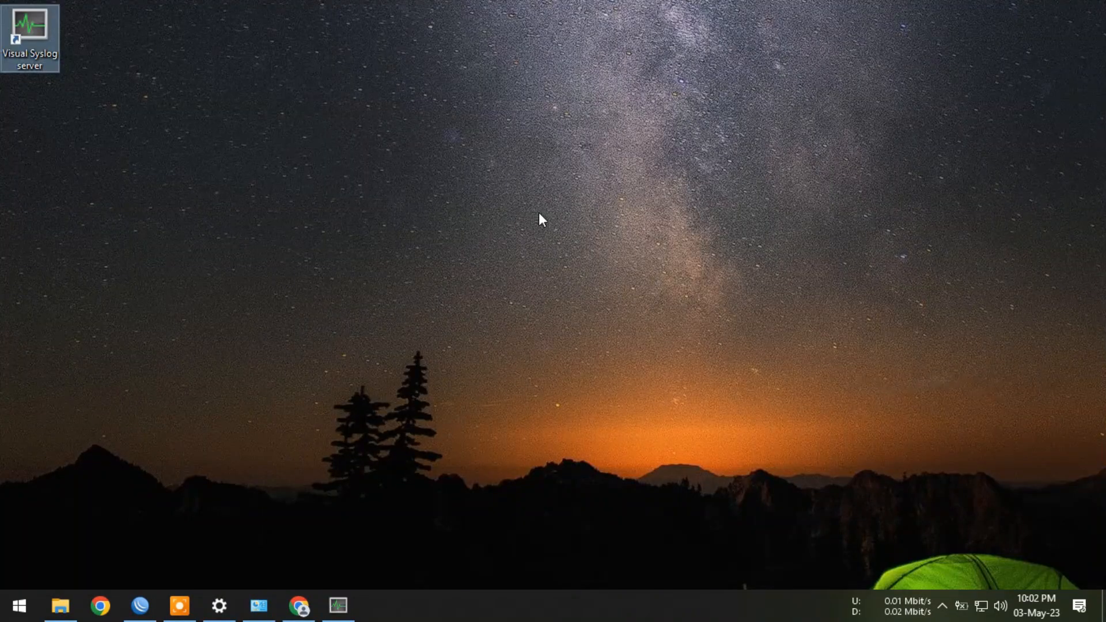